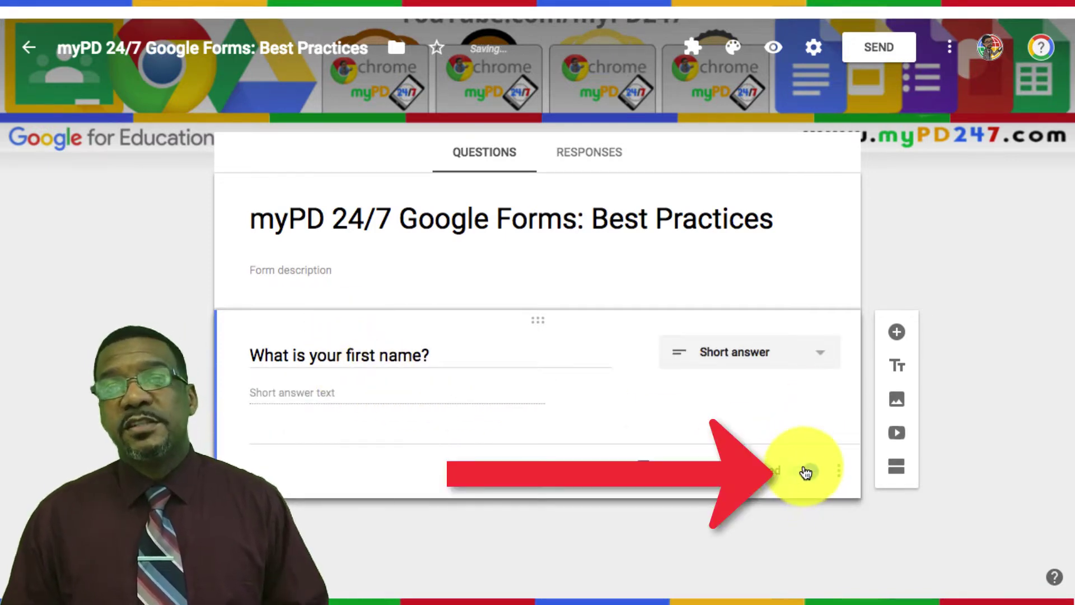
Step: Make the first-name question required and copy it as 'What is your last name?'
click(805, 472)
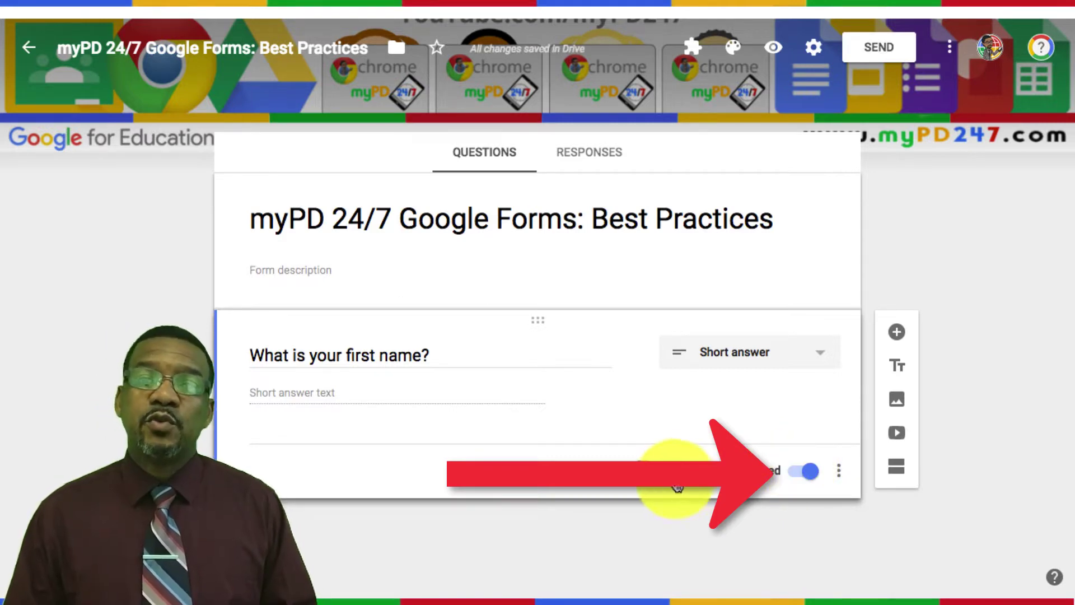
click(644, 468)
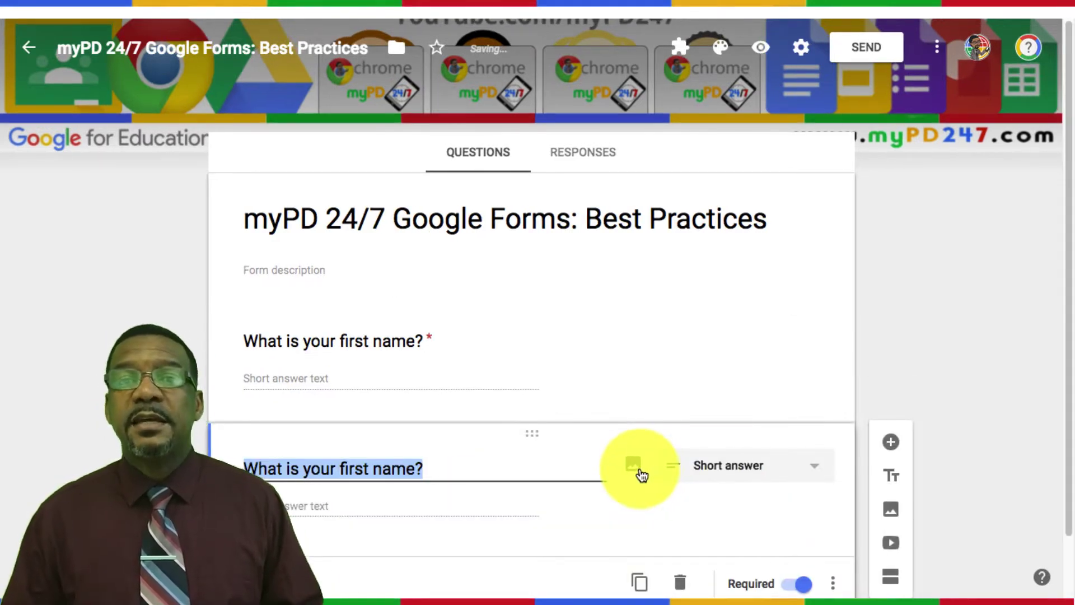
click(355, 466)
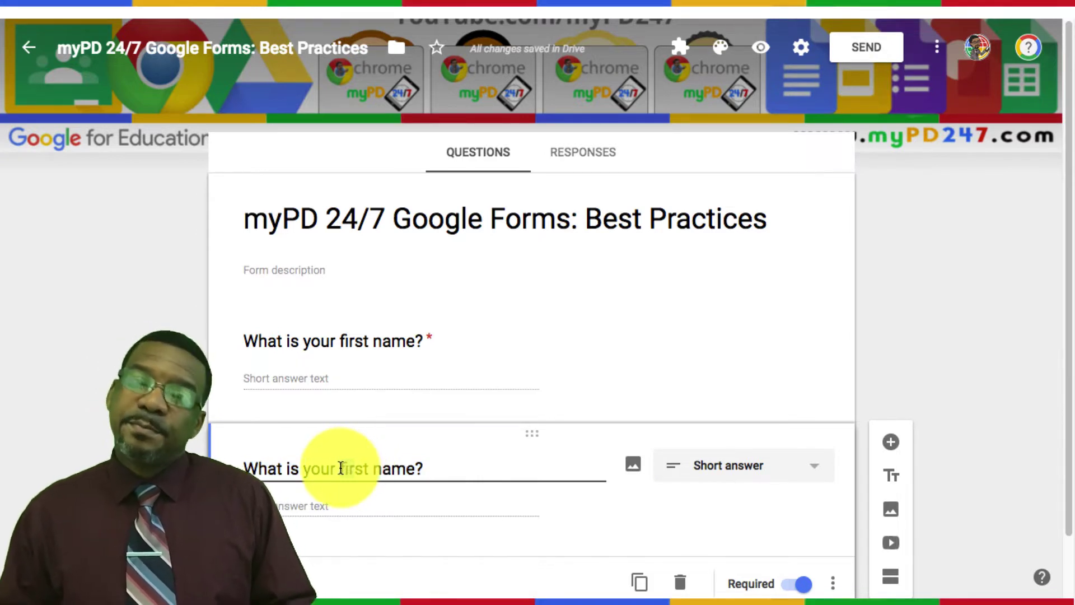
key(BackSpace)
key(BackSpace)
key(BackSpace)
text(la)
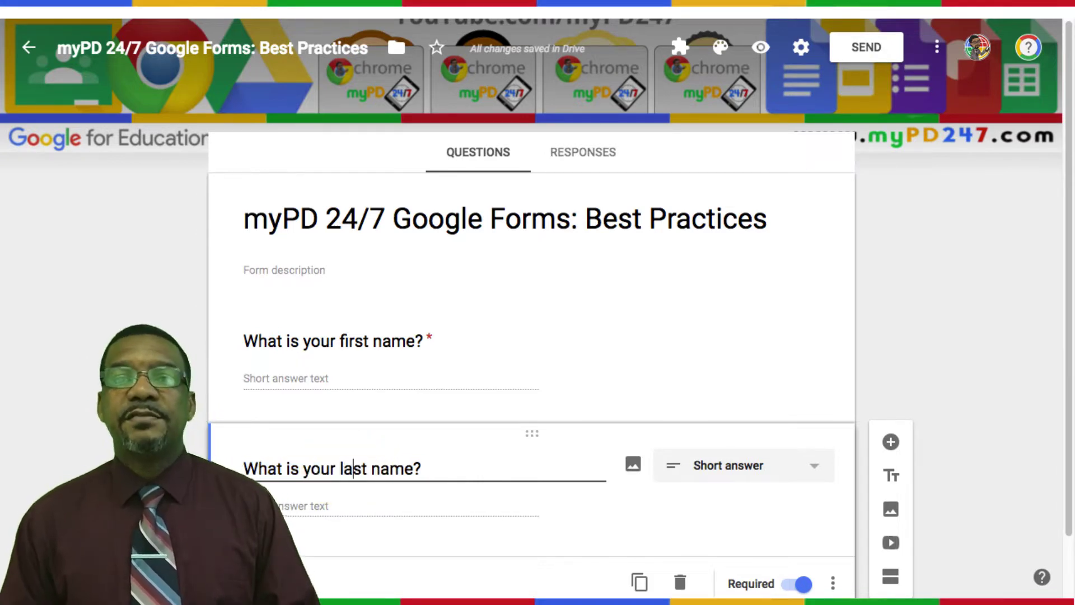
scroll(377, 464, down, 2)
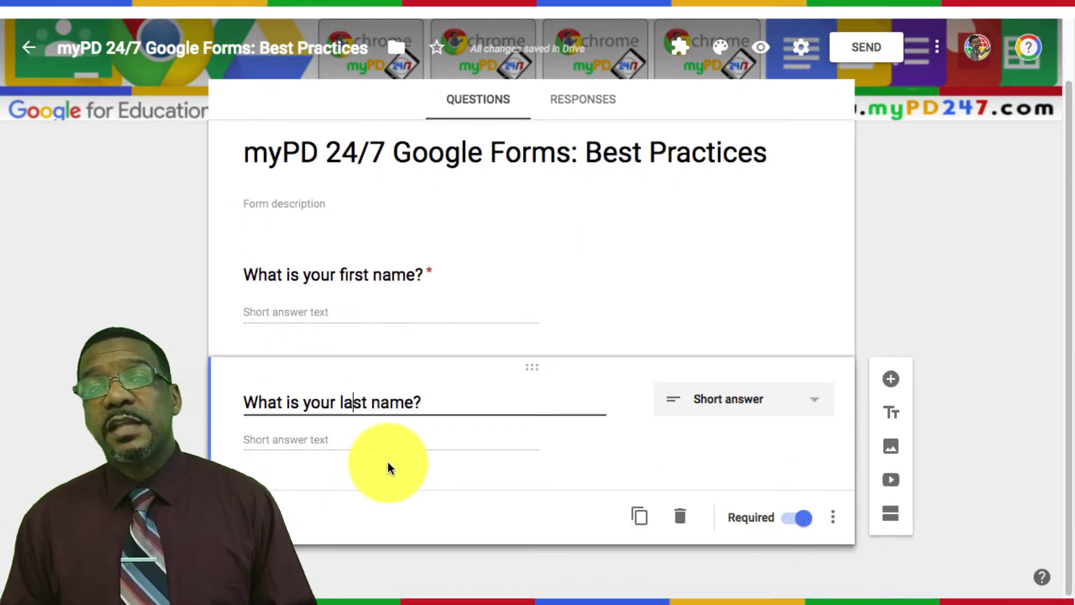
Step: Duplicate the last-name question and reword the copy to ask for your teacher's name
click(640, 516)
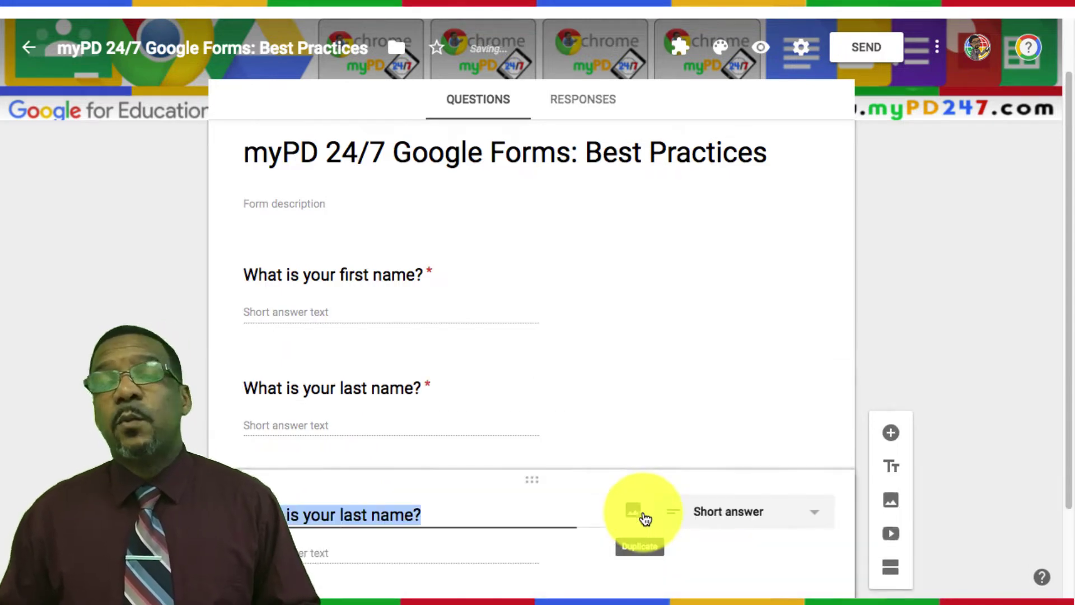
click(414, 513)
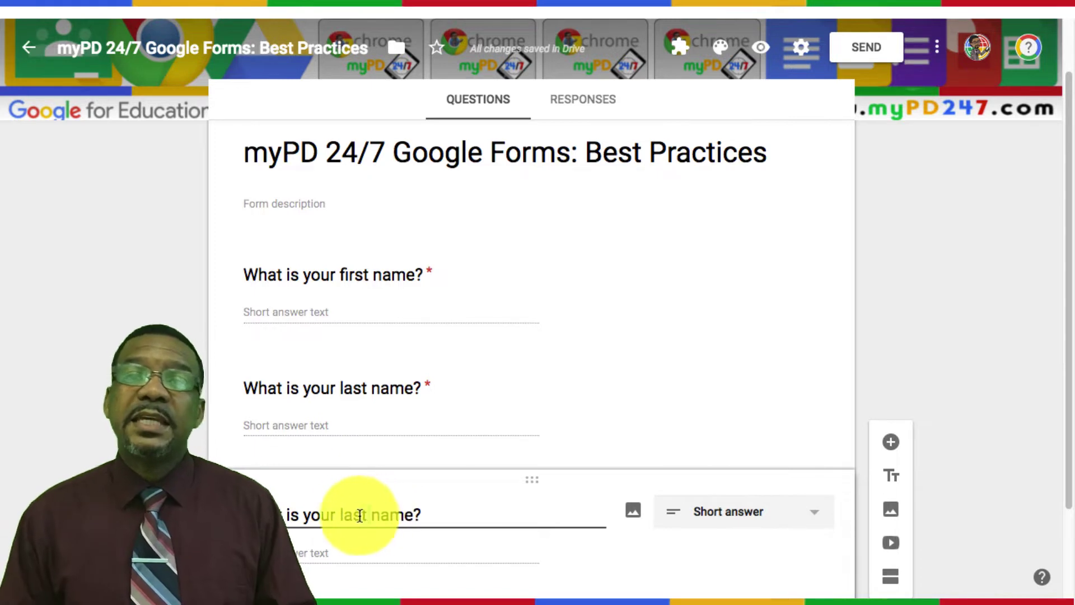
drag(369, 515, 343, 516)
key(BackSpace)
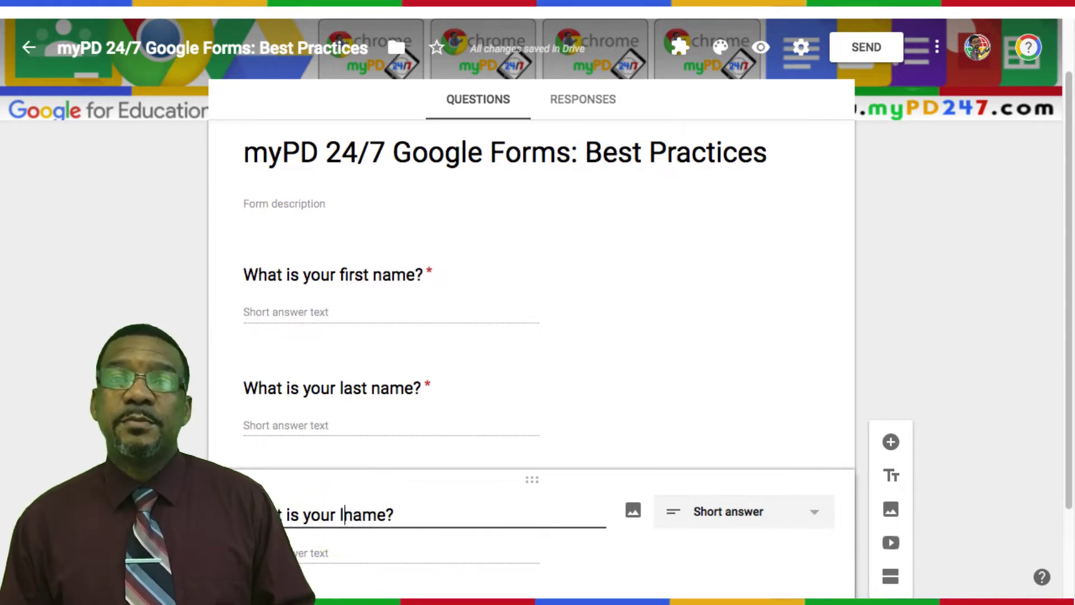
key(BackSpace)
text(your)
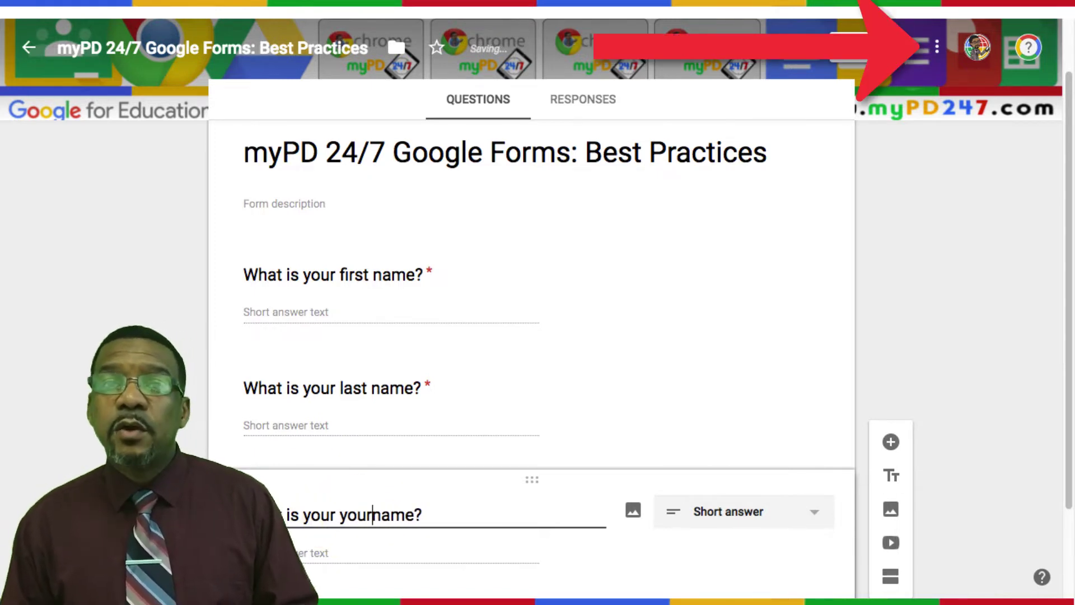
text( teacher's)
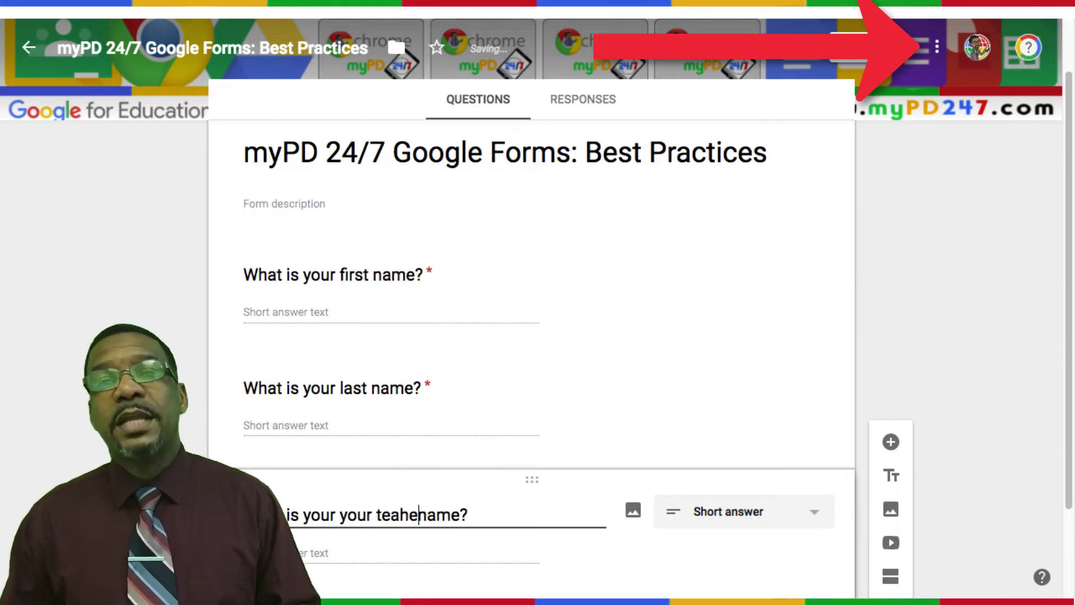
Step: Invite the suggested colleague as an editor via Add collaborators and send the invitation
click(939, 48)
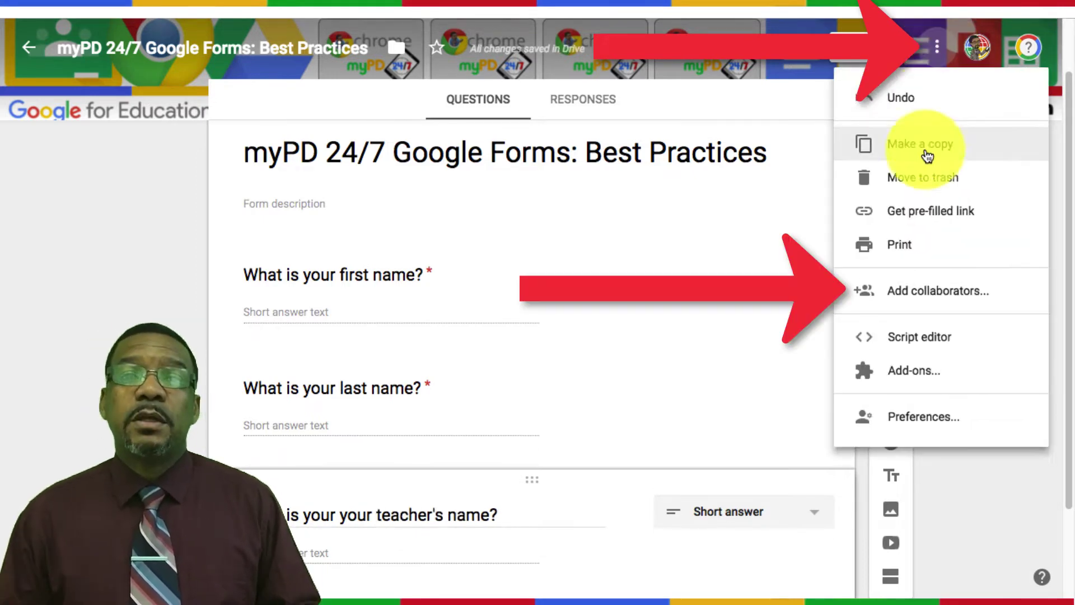
click(904, 301)
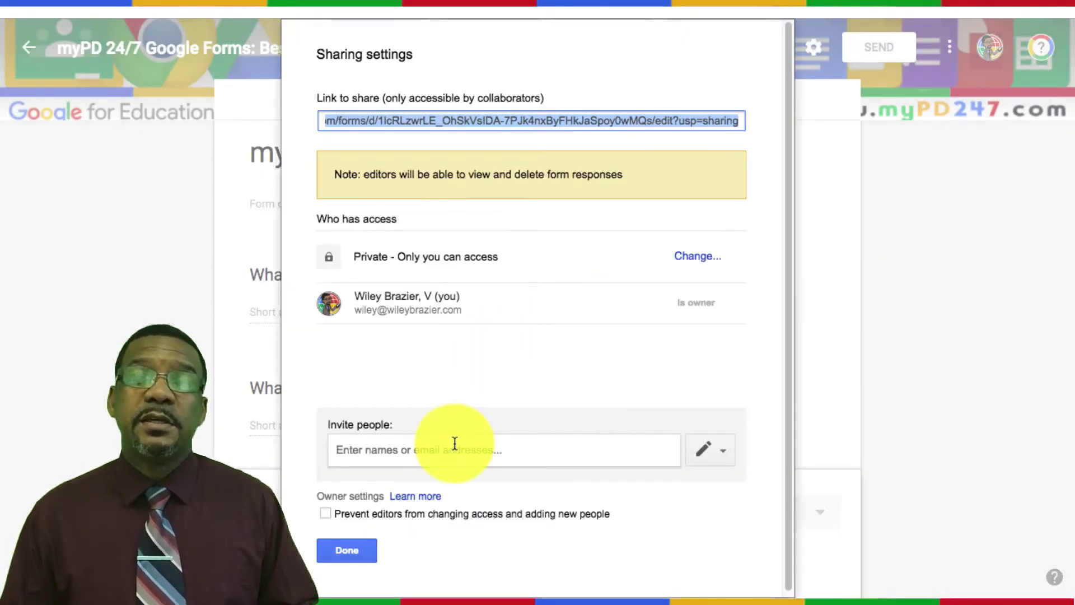
click(456, 446)
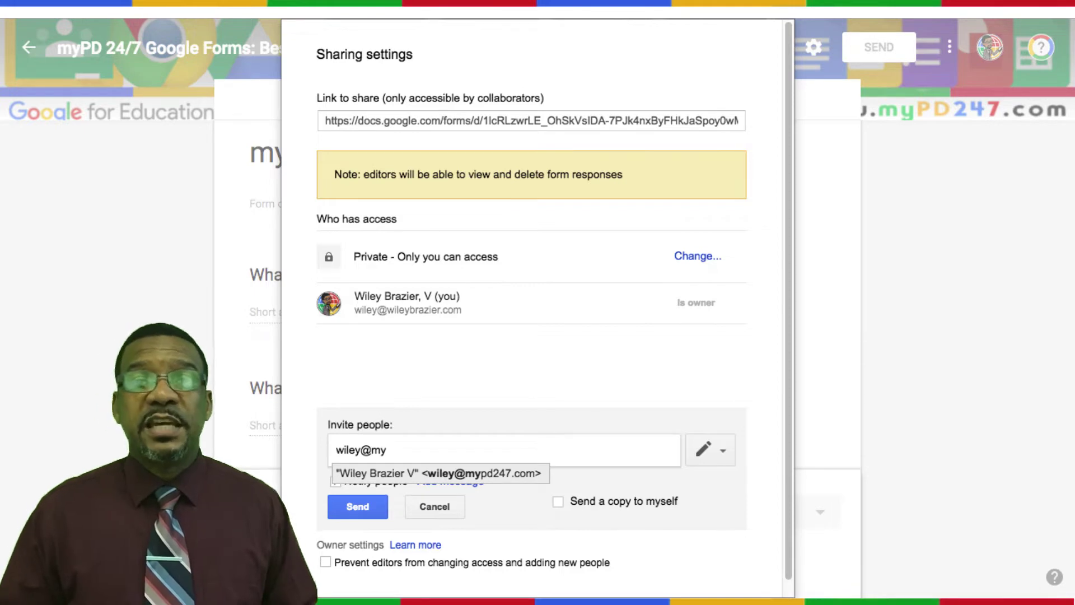
click(473, 473)
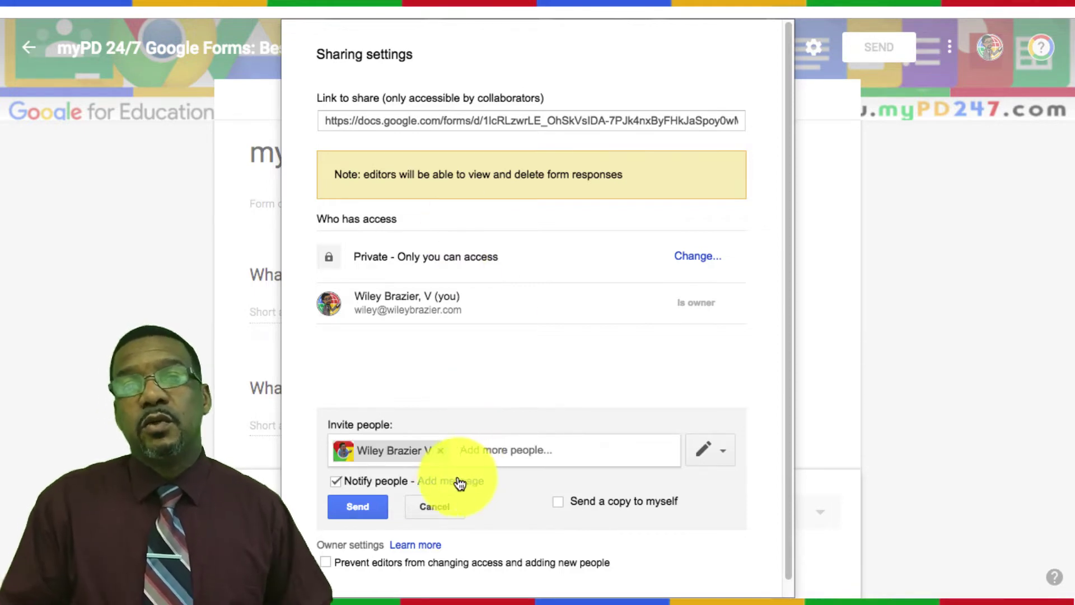
click(360, 507)
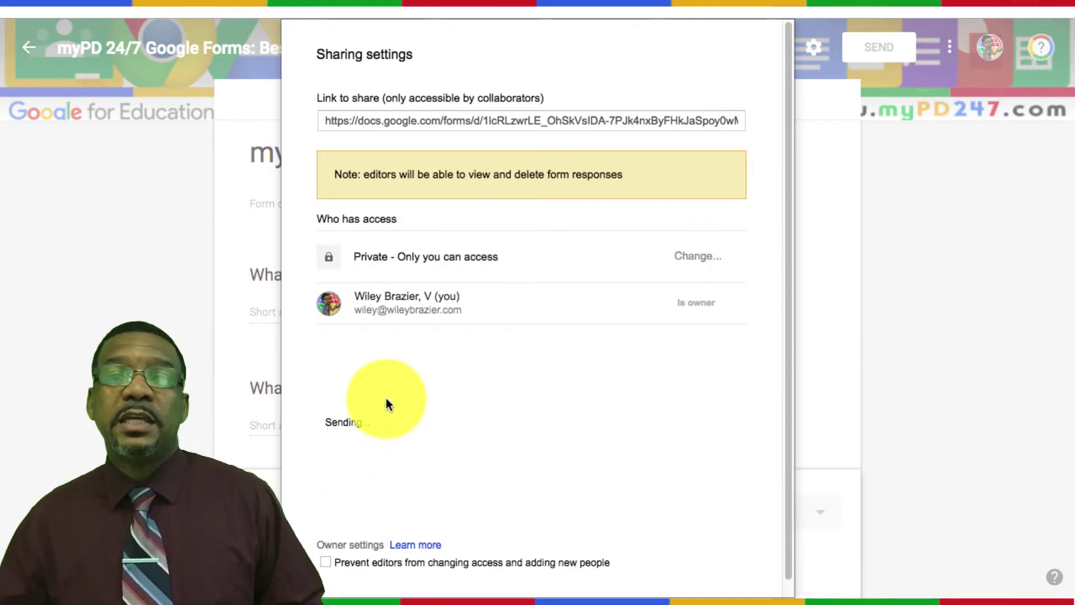
click(381, 349)
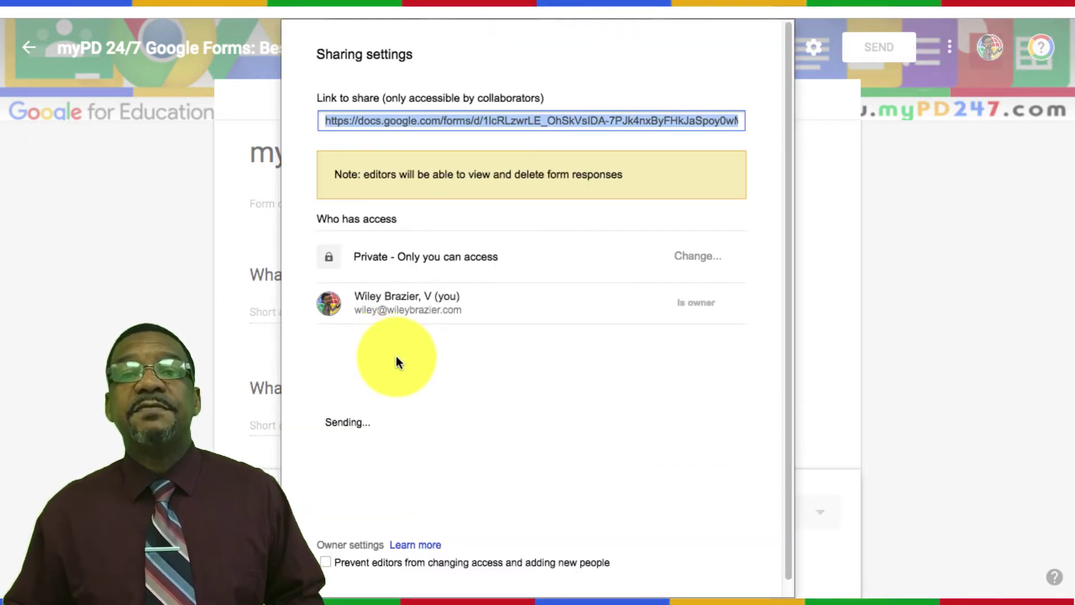
click(358, 551)
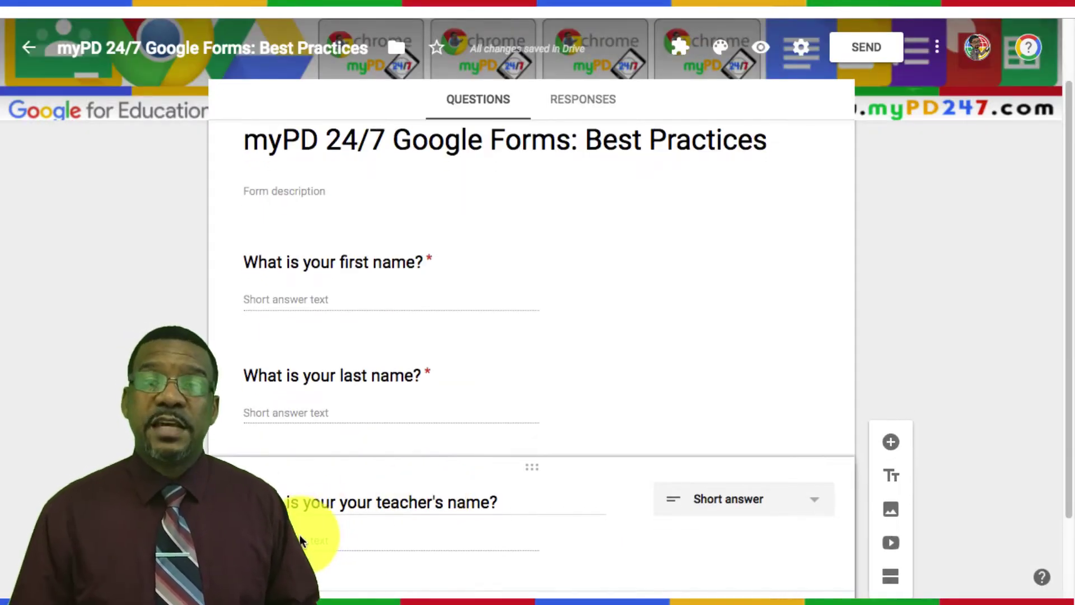
Step: Make the teacher question a dropdown listing two teachers' names, then duplicate it
click(717, 510)
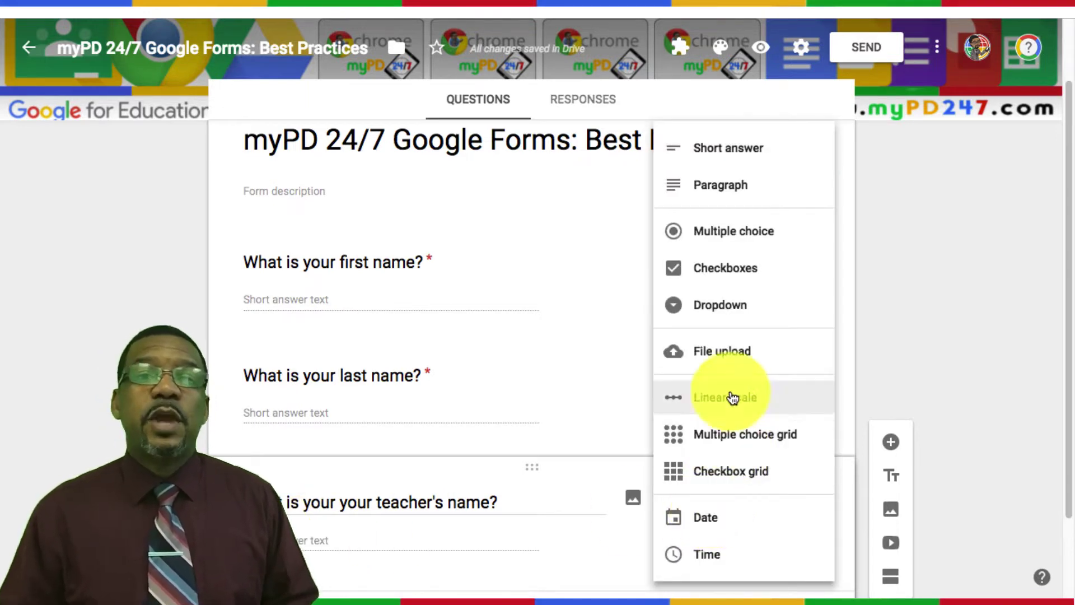
click(726, 307)
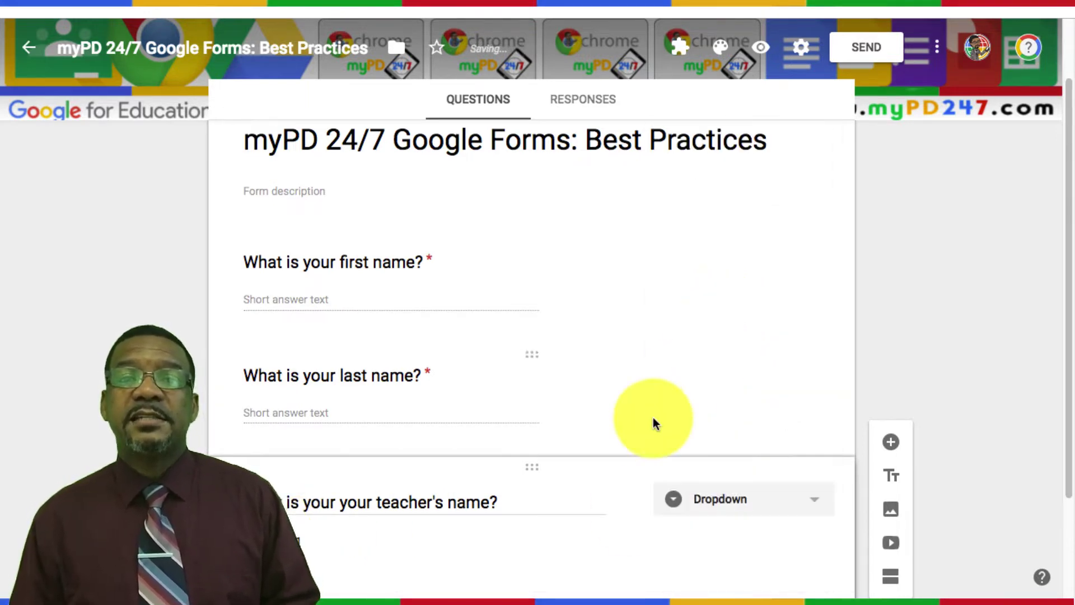
click(336, 540)
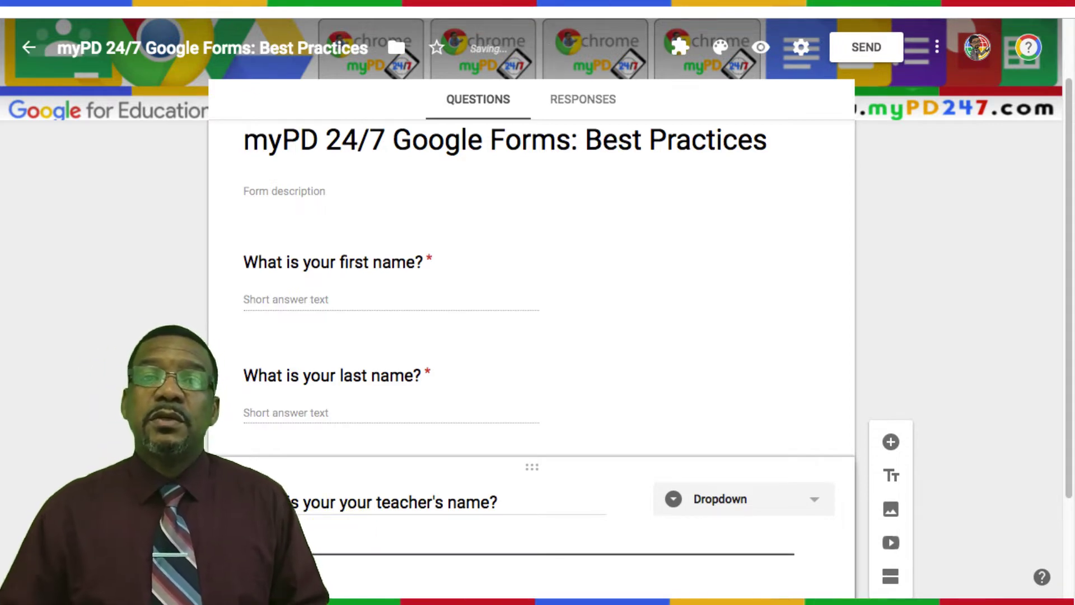
text(Mr. Gray)
key(Return)
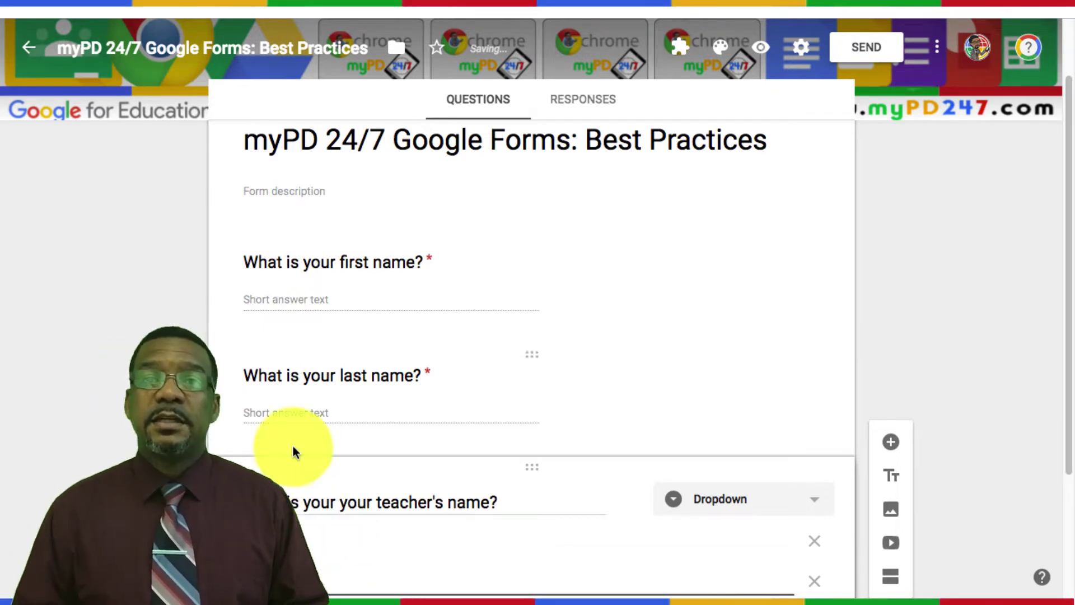
scroll(430, 485, down, 3)
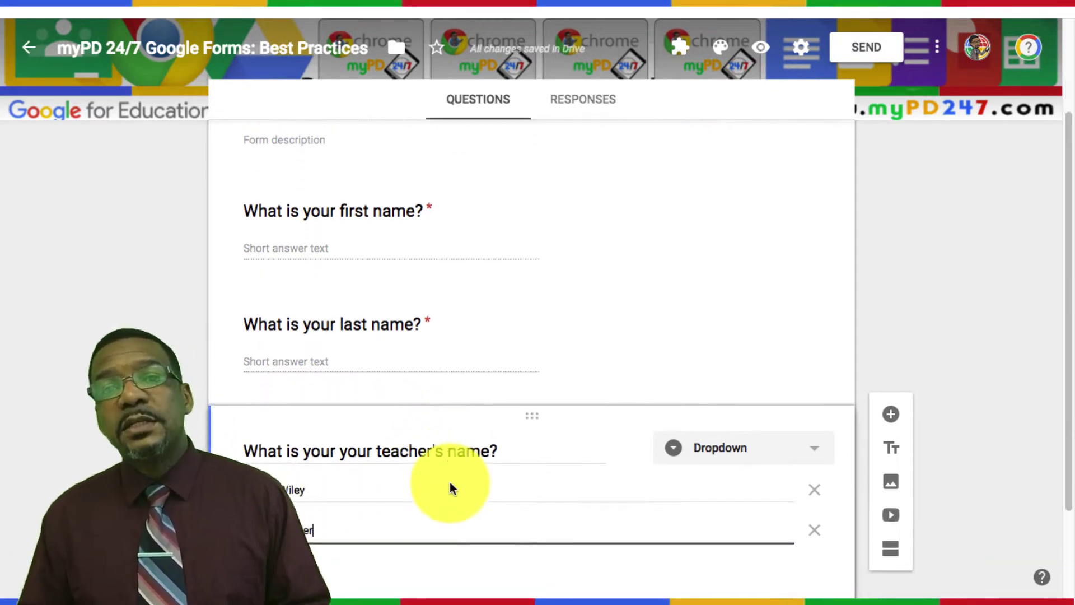
click(637, 514)
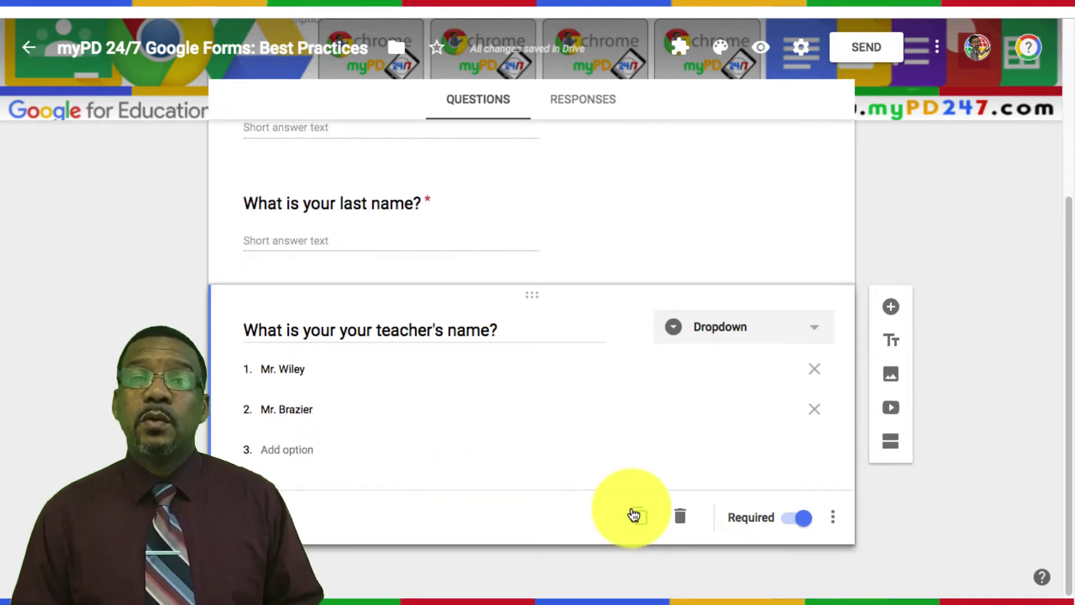
click(482, 480)
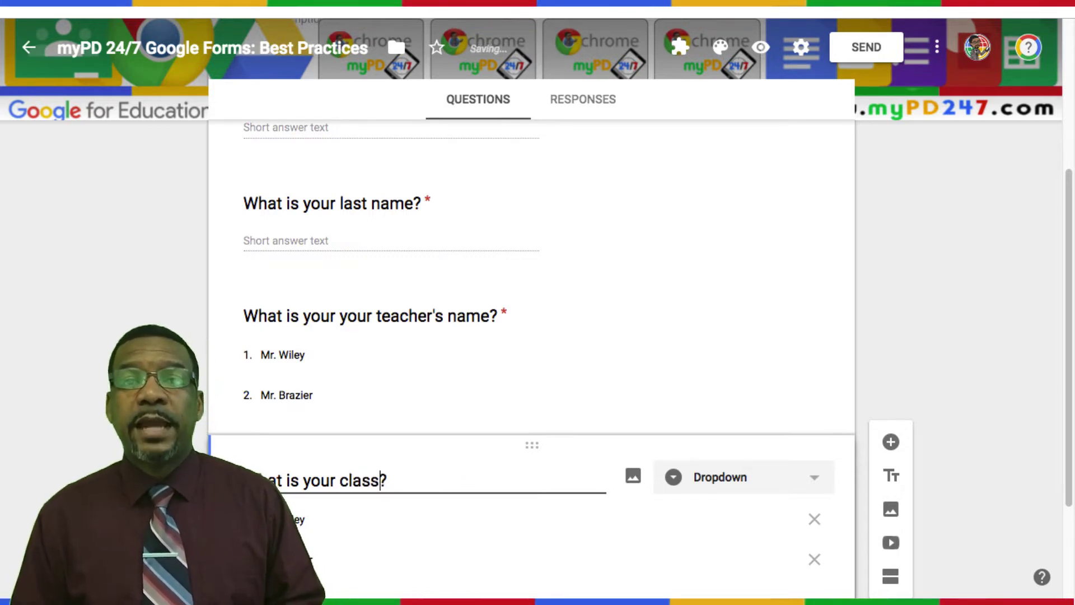
Step: Finish retitling the copy as the class-period question and insert a new section after it
text(riod)
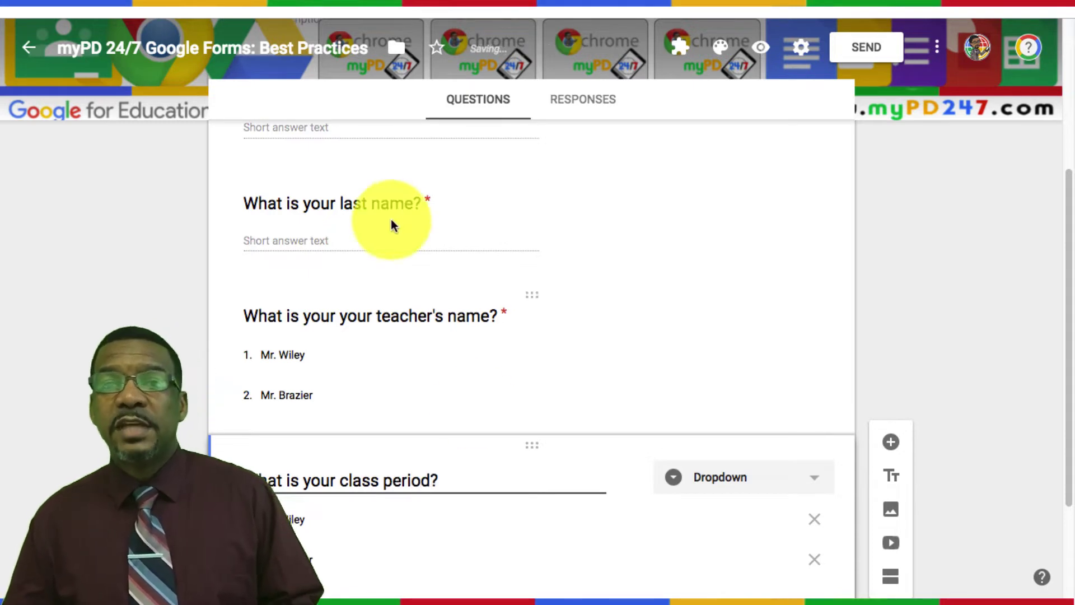
triple_click(367, 314)
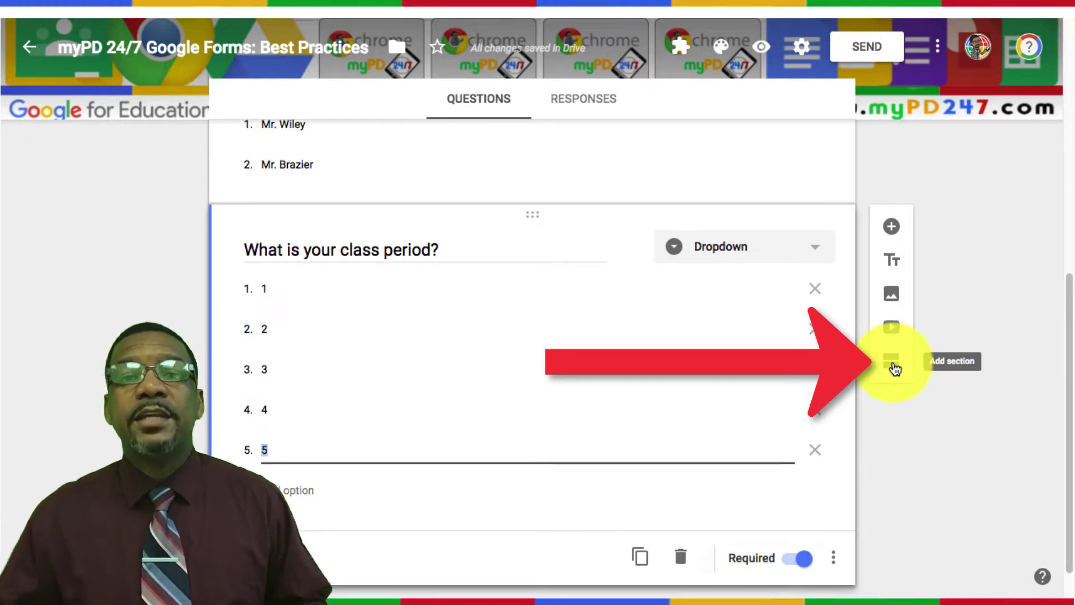
click(894, 368)
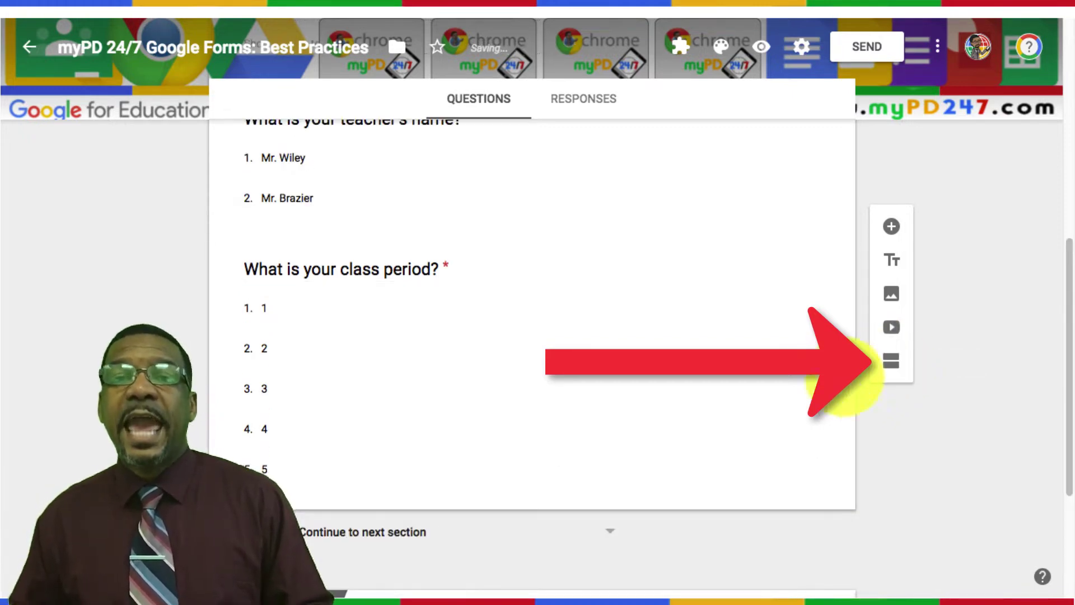
Step: Rename the new Untitled Section to 'Questions'
triple_click(420, 456)
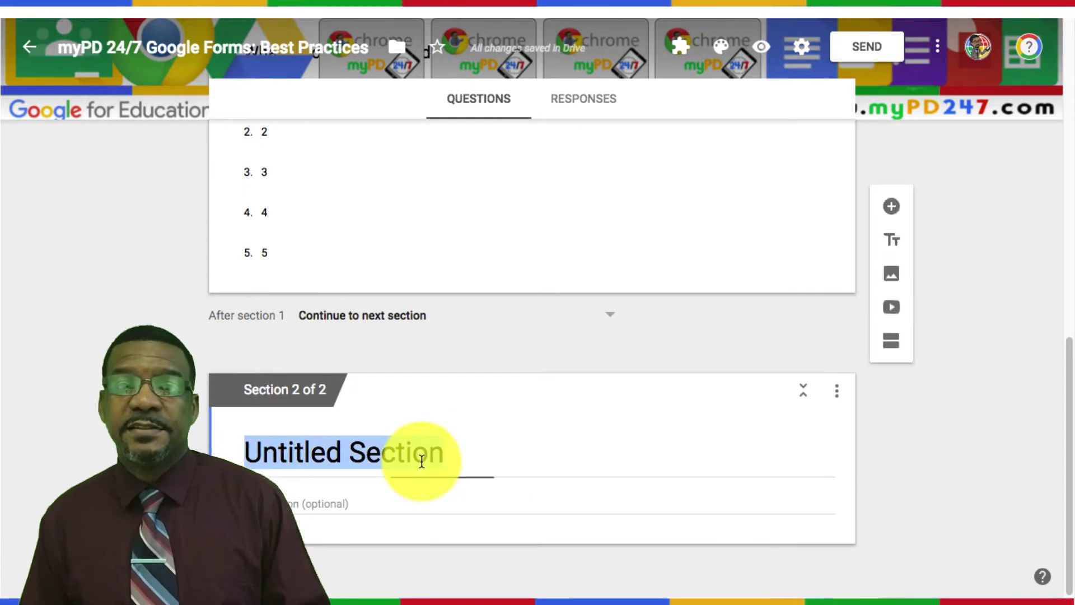
text(Questions)
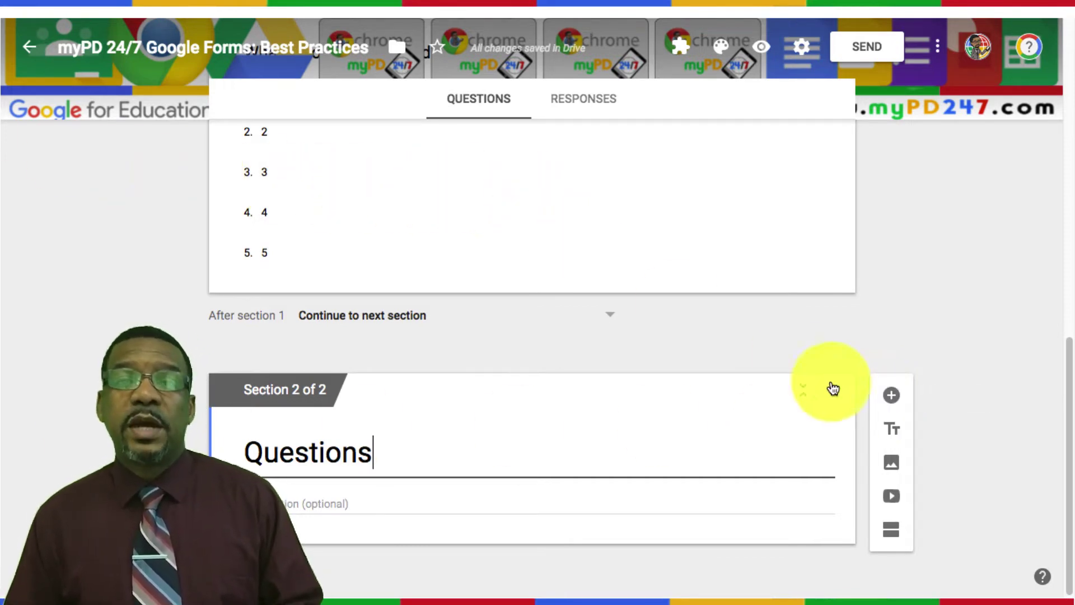
Step: Add a multiple-choice question 'What is 1+1=' with Shuffle option order turned on
click(893, 396)
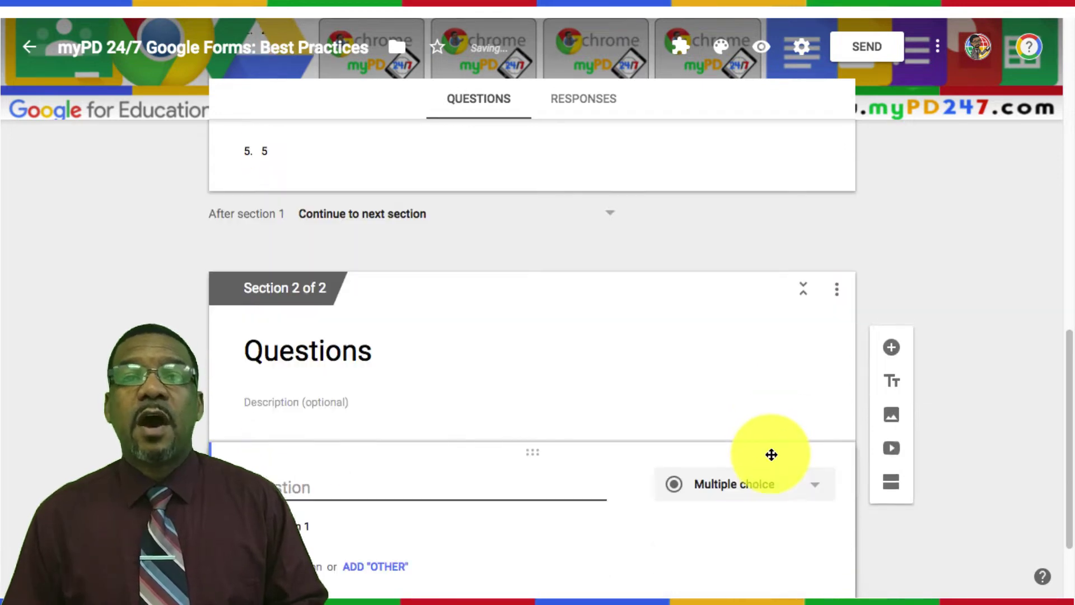
text(W)
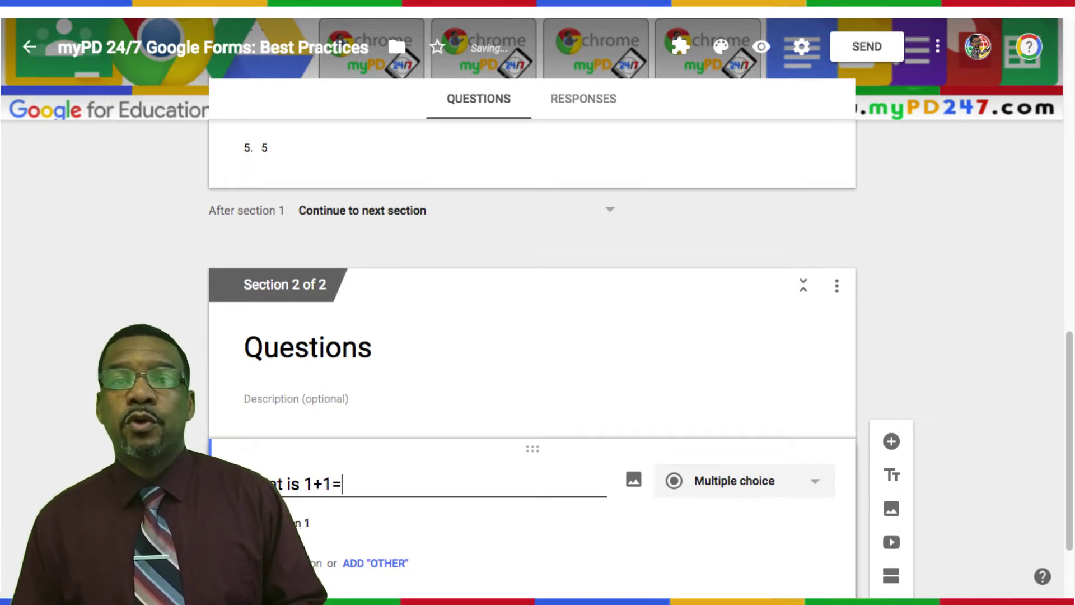
text(hat is 1+1=)
scroll(691, 475, down, 2)
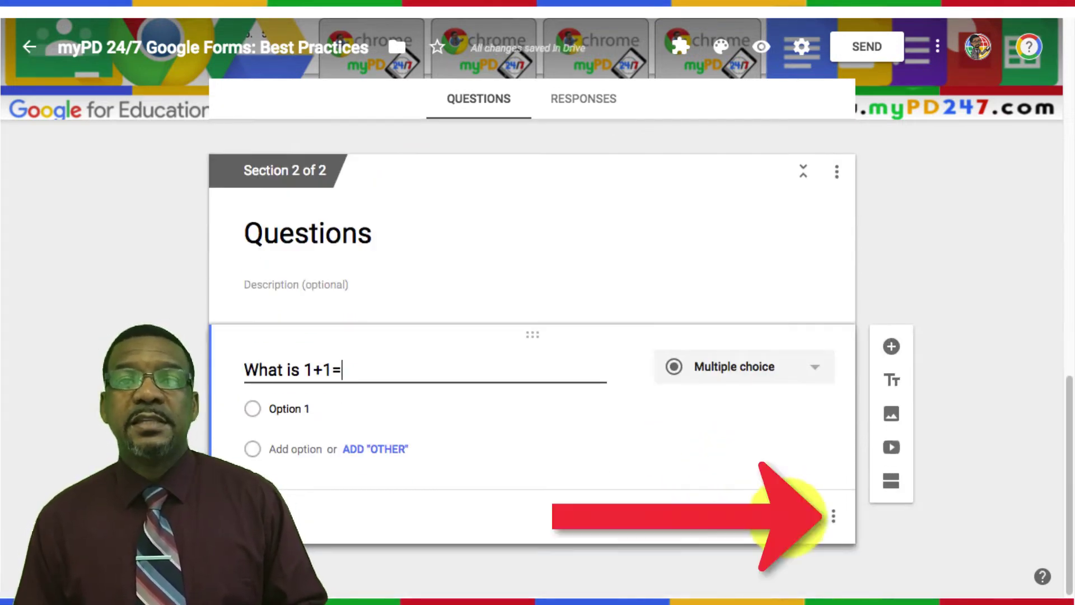
key(Tab)
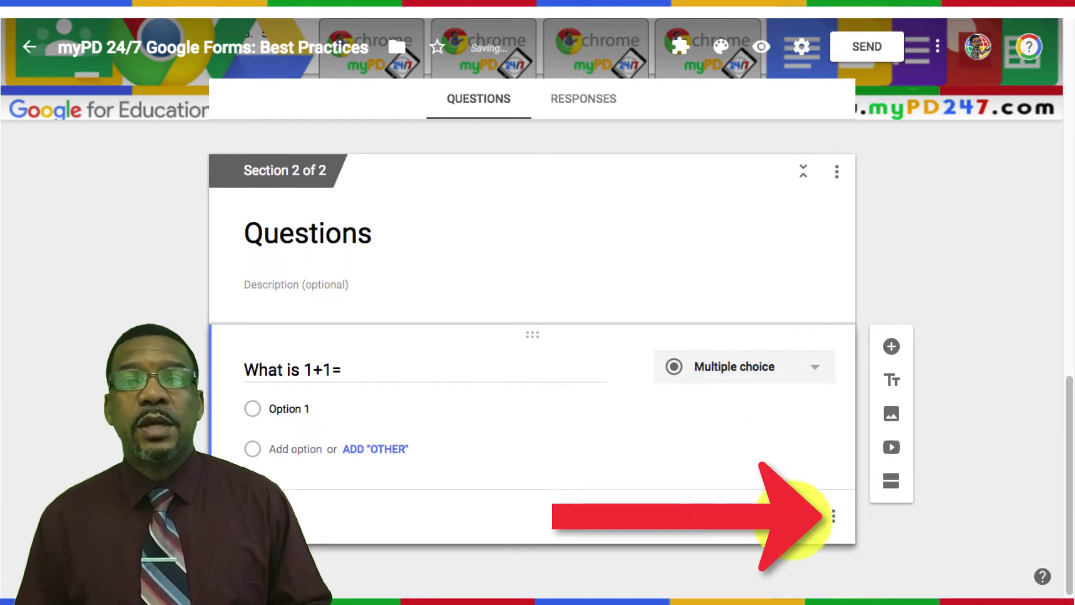
click(836, 518)
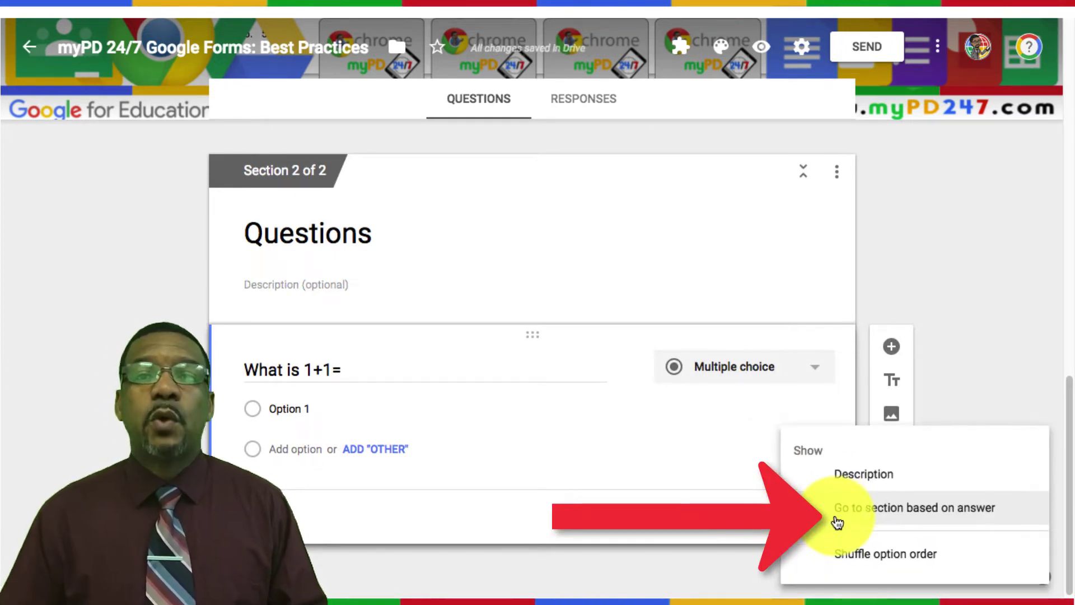
click(842, 555)
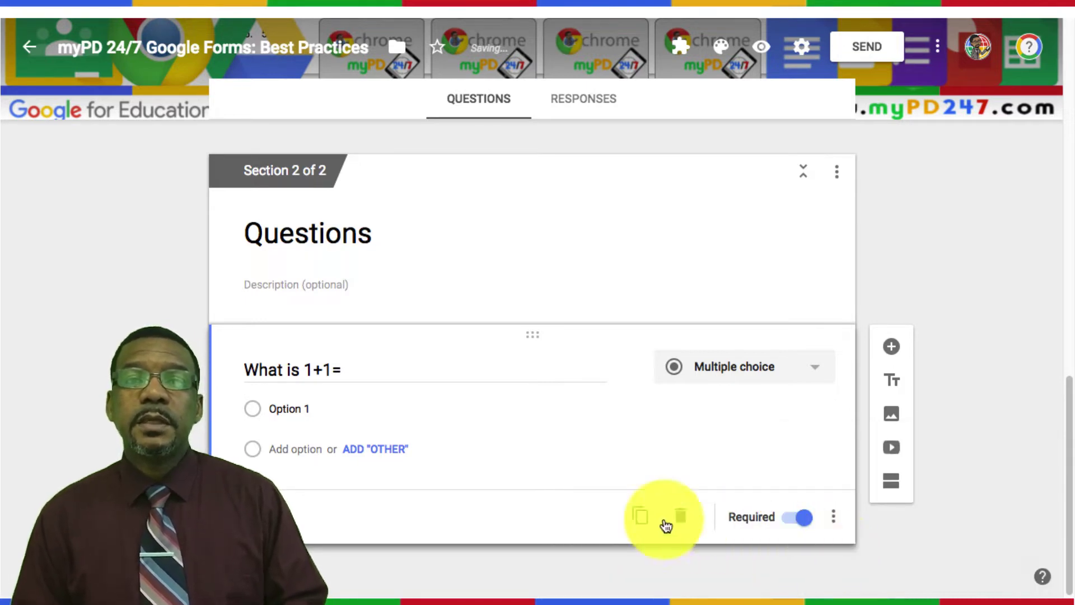
Step: Enter the answer choices 1, 2, 3, 4 and 5 for the 'What is 1+1=' question
click(308, 411)
click(309, 408)
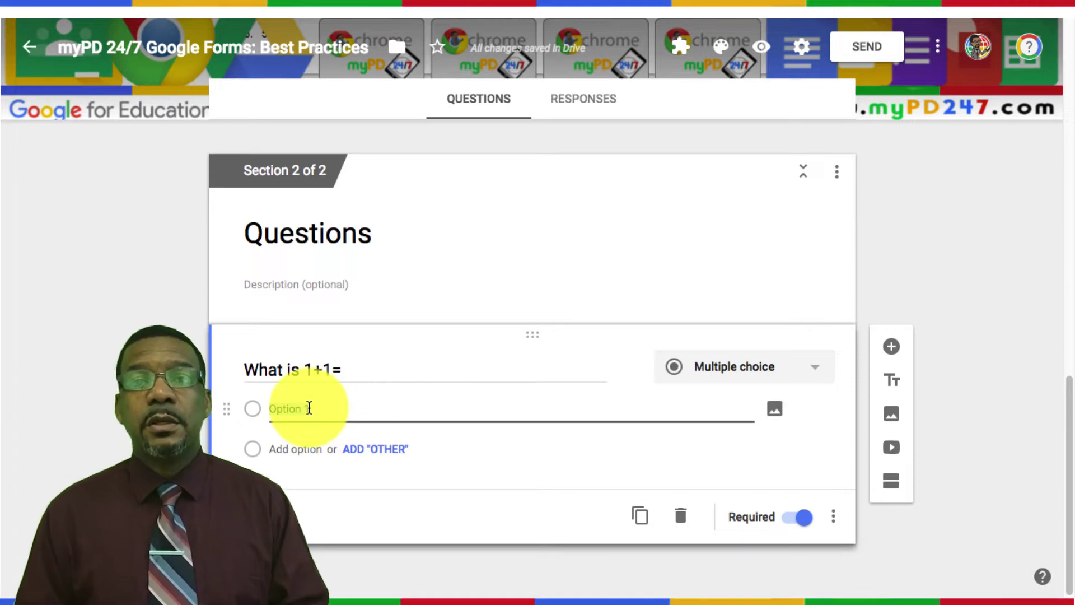
text(1)
key(Return)
text(2)
key(Return)
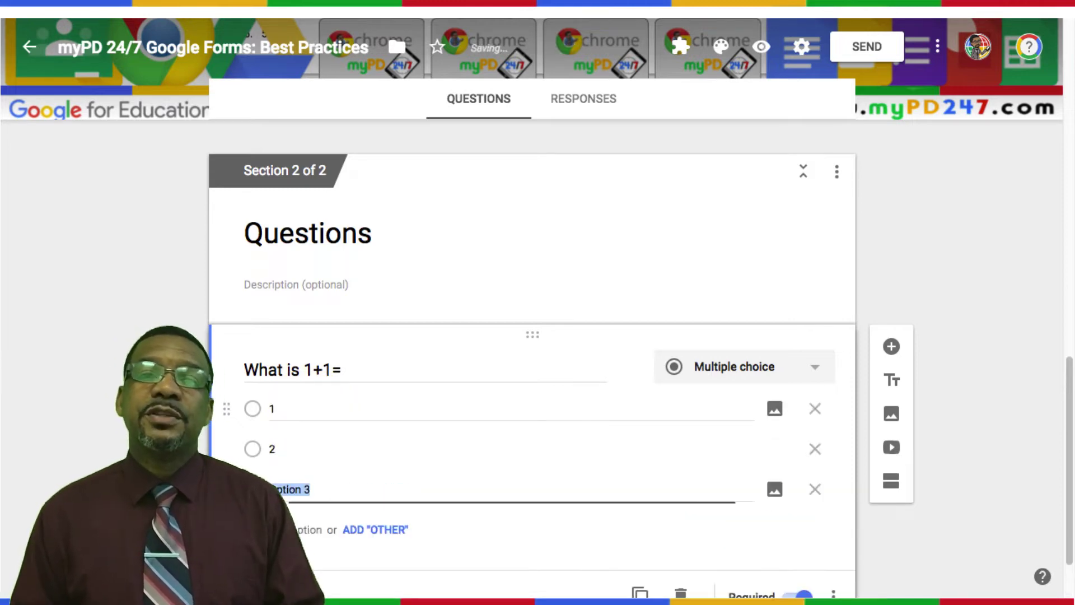
text(3)
key(Return)
text(4)
key(Return)
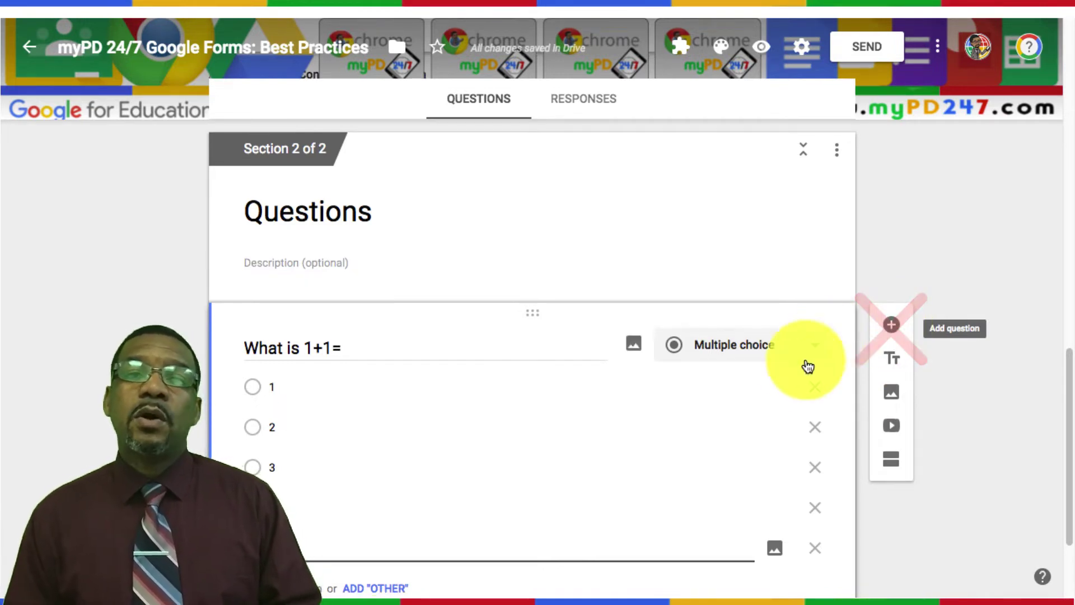
scroll(784, 384, down, 1)
scroll(688, 463, down, 2)
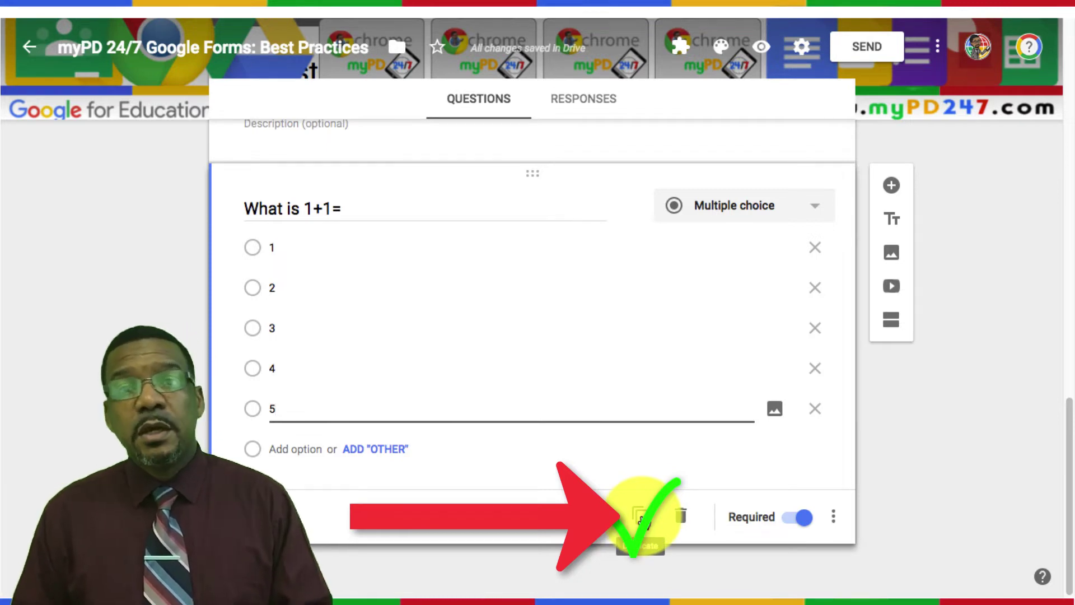
Step: Duplicate 'What is 1+1=' and change the copy's question type to Checkboxes
click(641, 517)
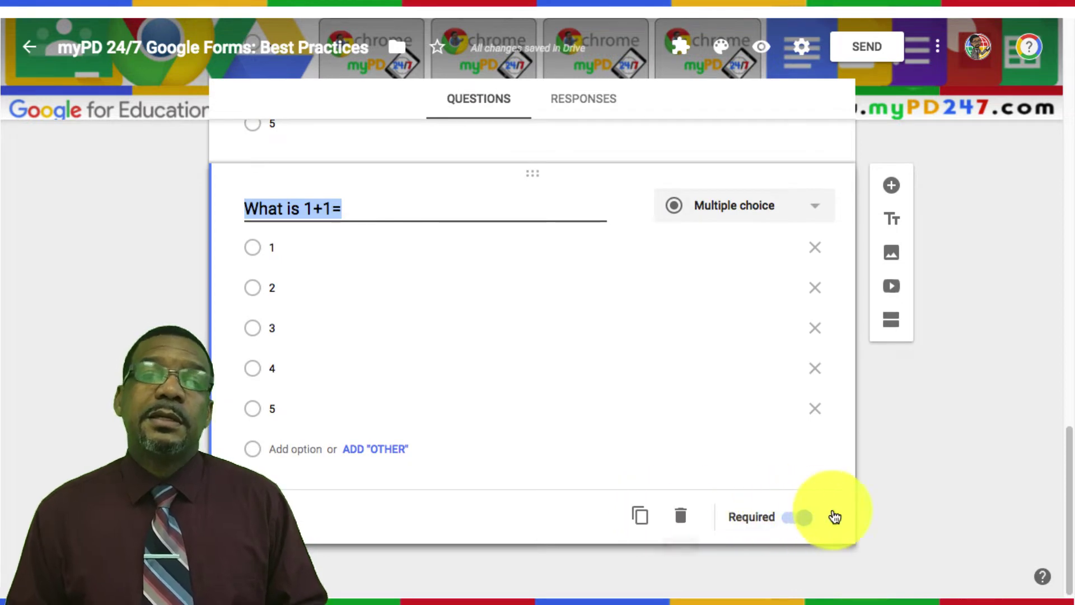
click(834, 517)
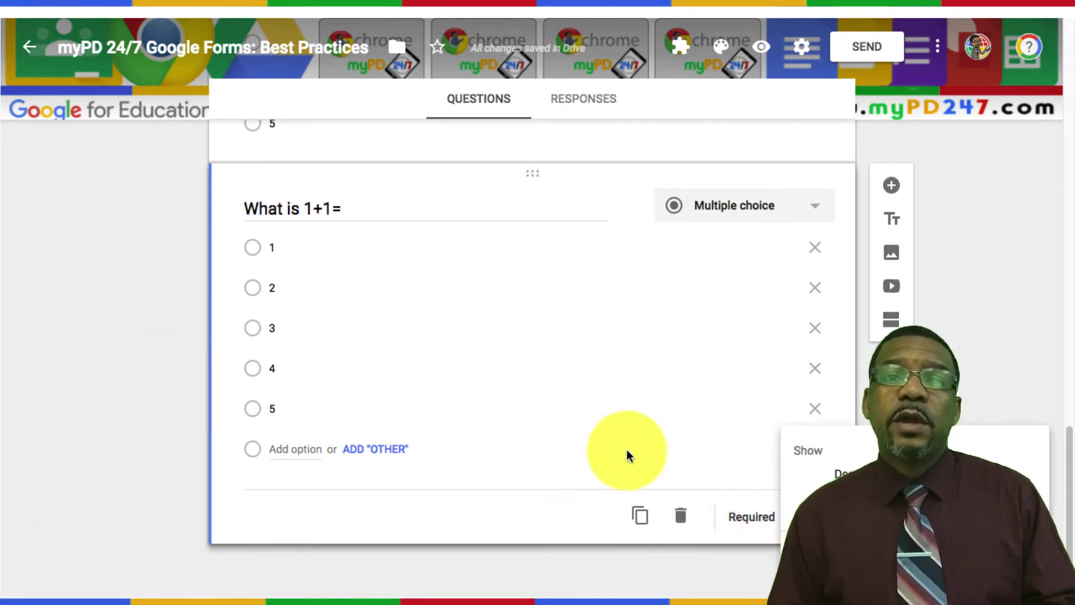
click(446, 361)
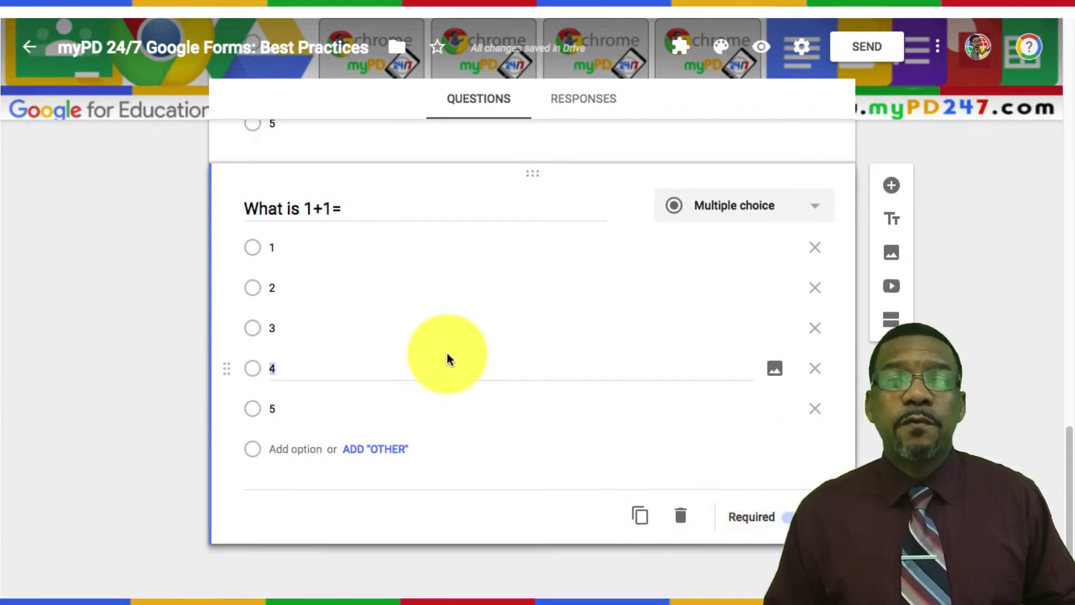
click(744, 209)
click(697, 252)
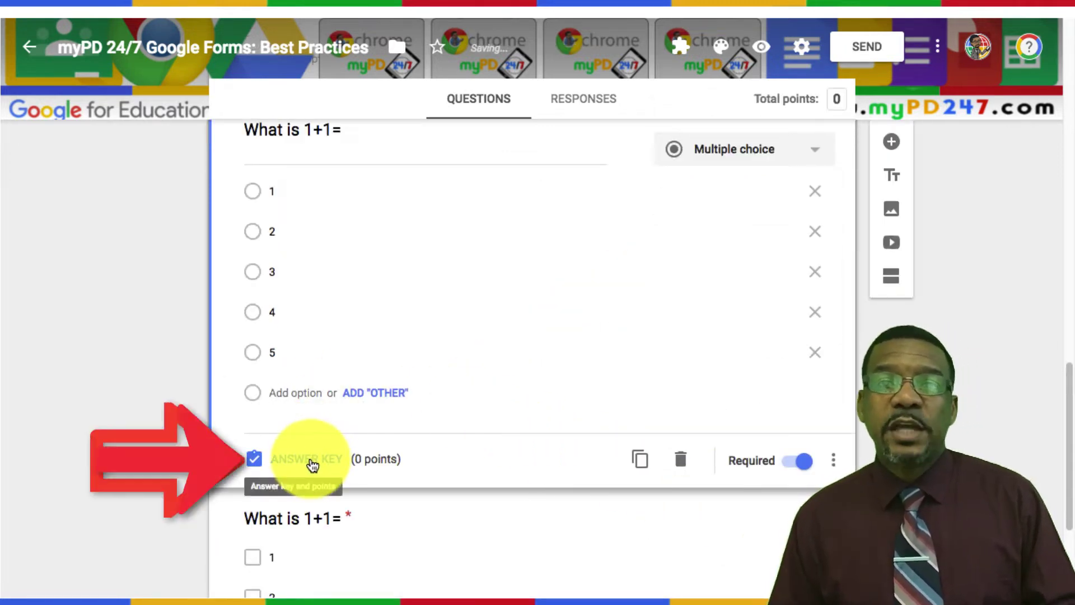
Step: Set the 'What is 1+1=' answer key to award 5 points
click(312, 463)
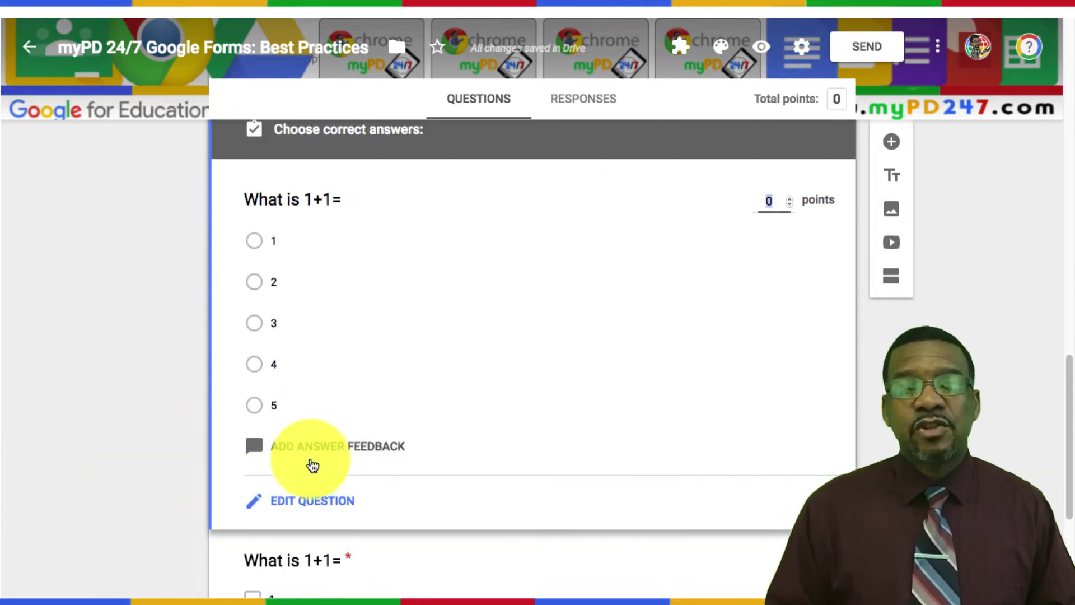
click(766, 203)
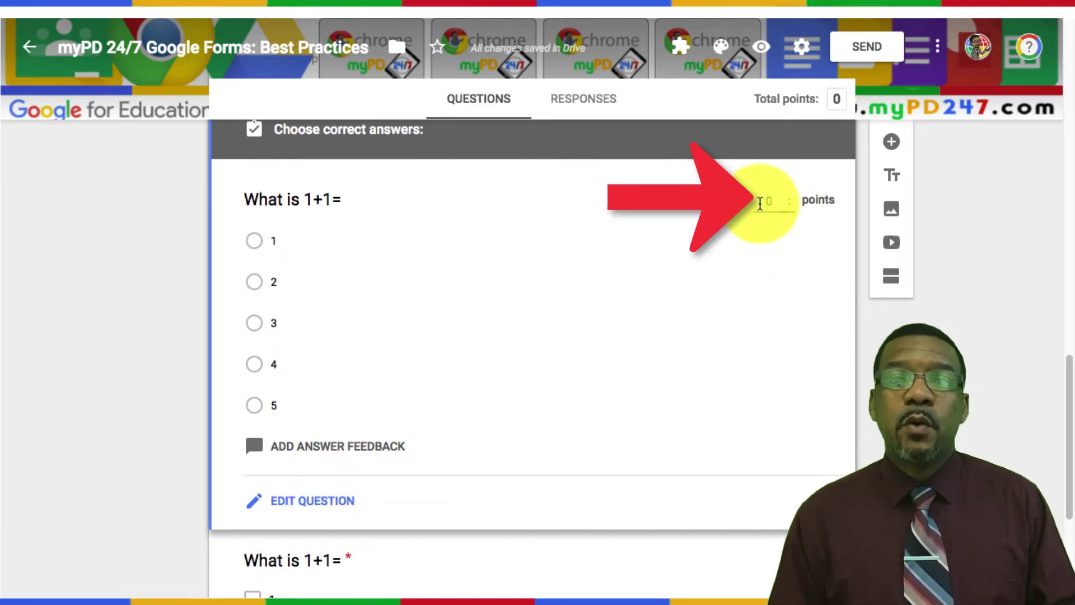
text(5)
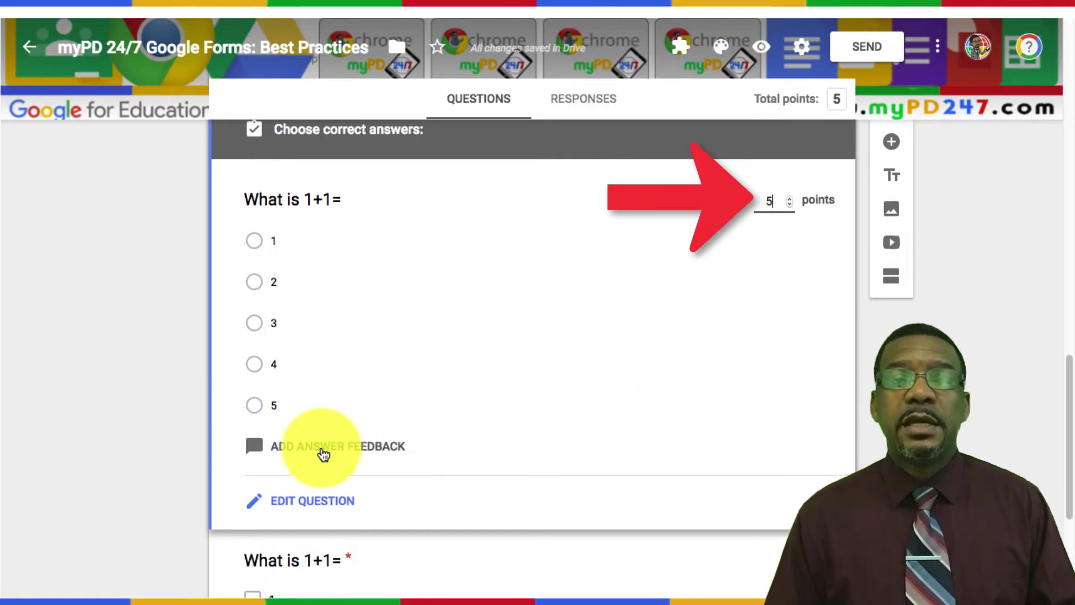
click(324, 453)
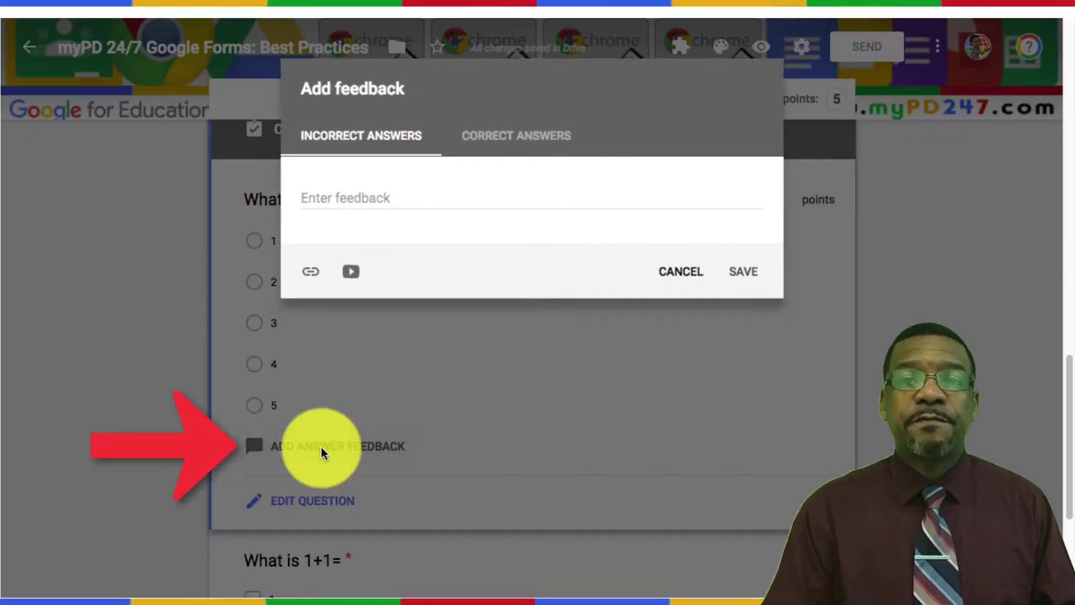
click(379, 196)
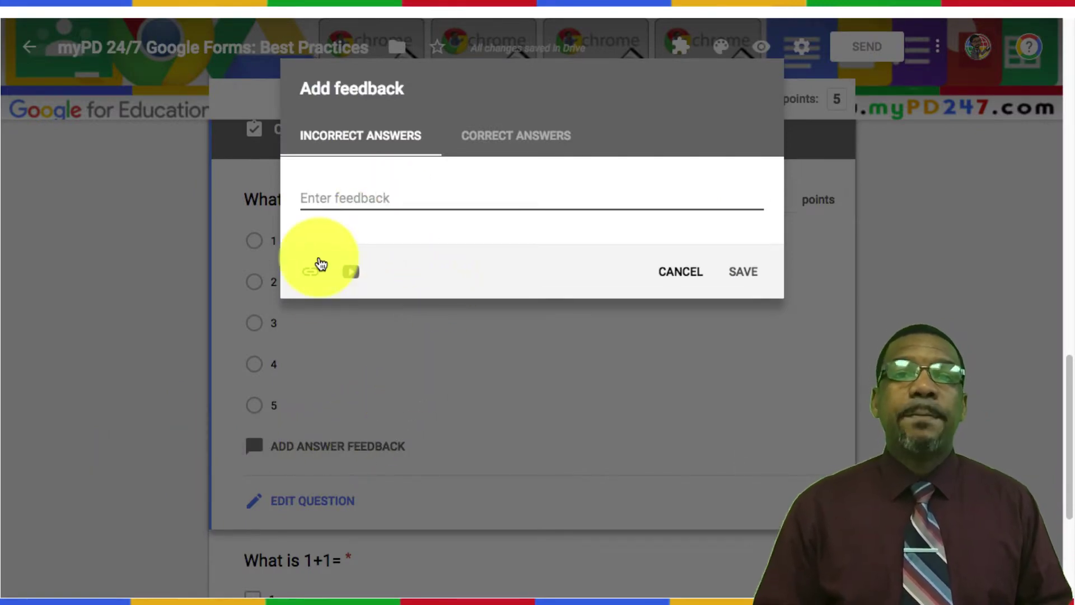
text(Please )
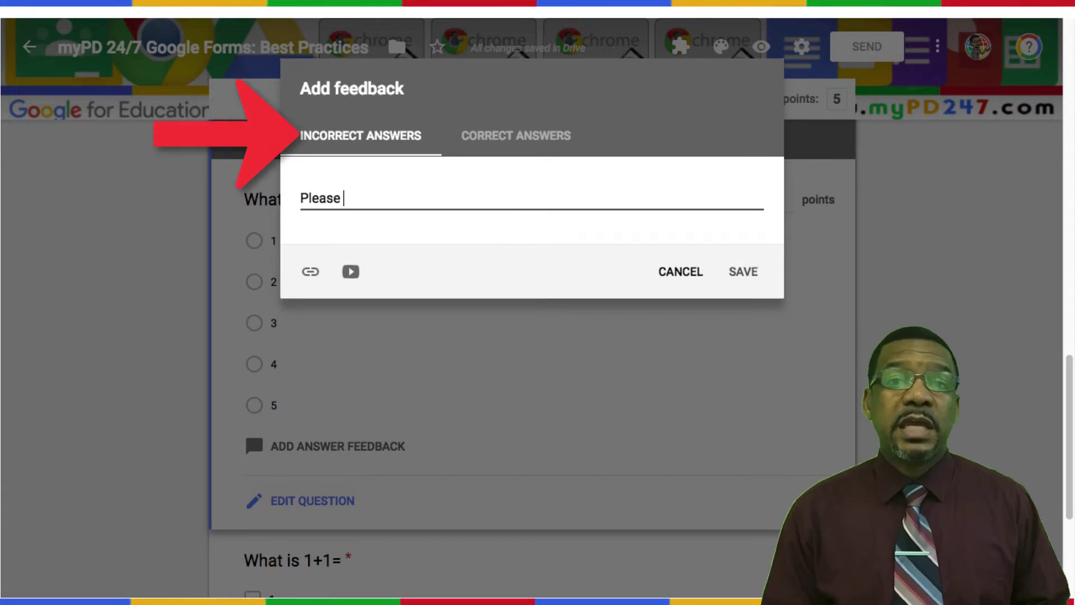
text(see the vid)
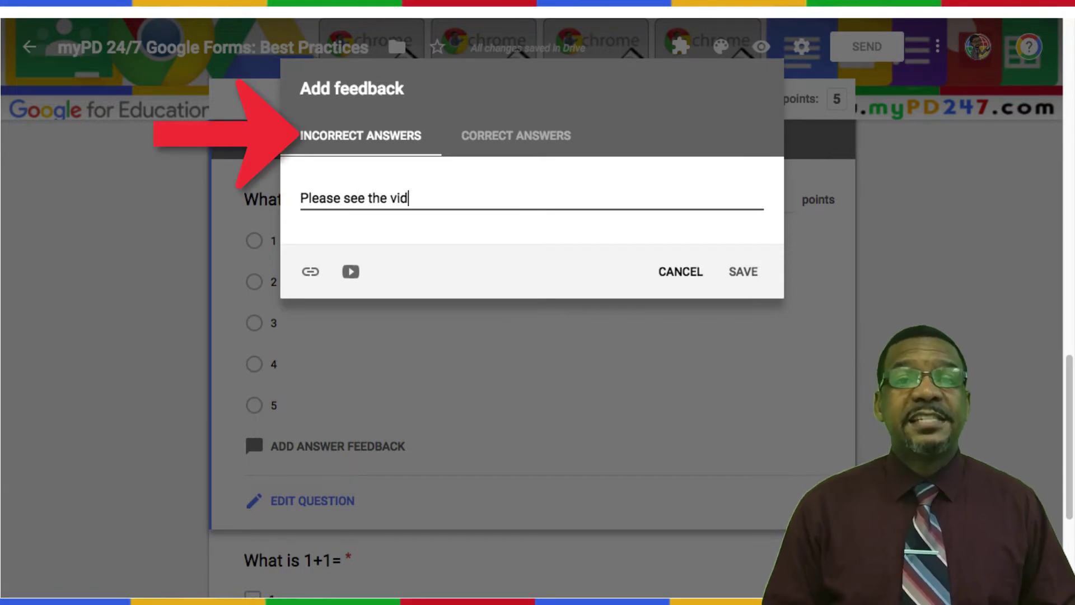
text(eo below)
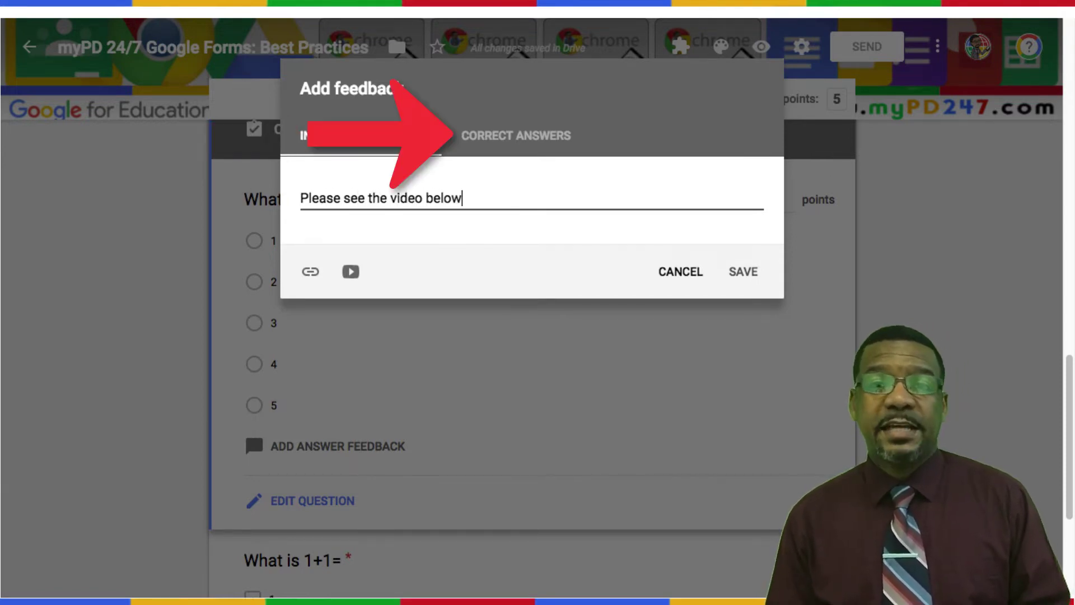
text( for)
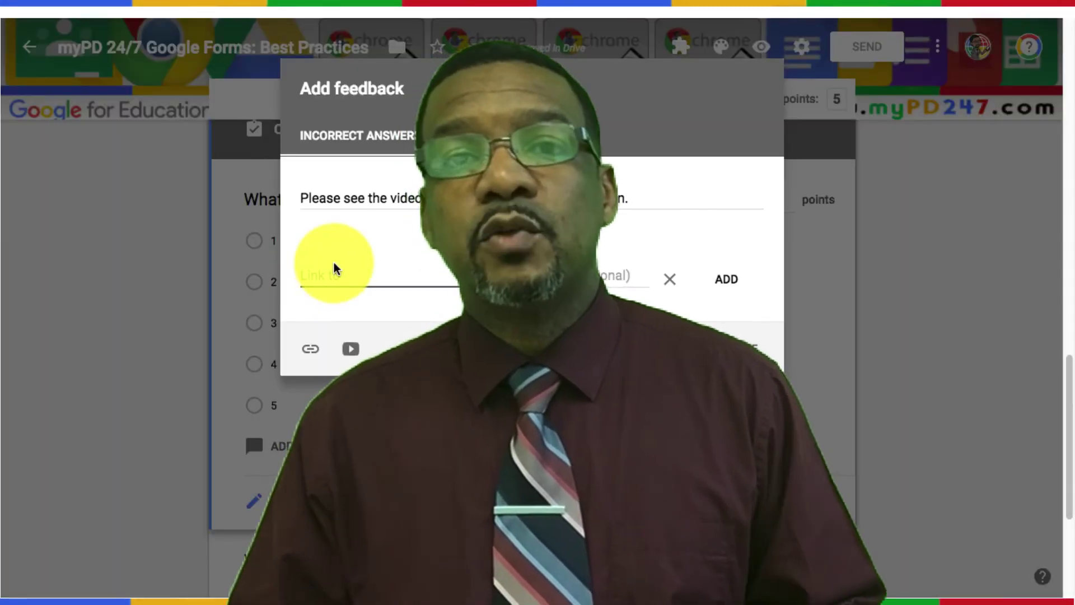
Step: Search YouTube for 'khan academy addition' and choose the Khan Academy Basic addition video
click(351, 349)
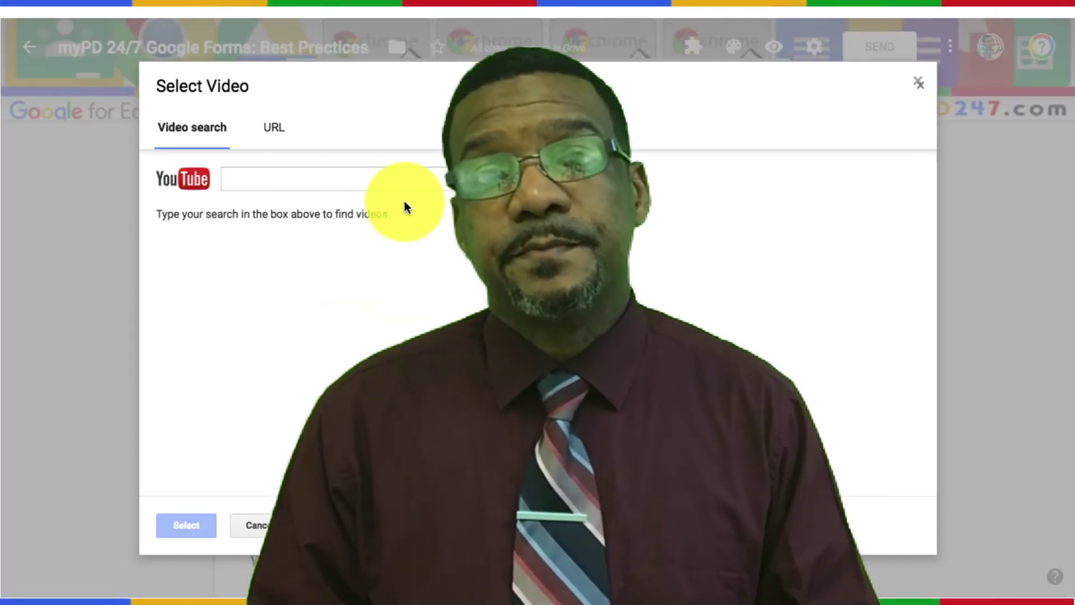
click(299, 182)
text(k)
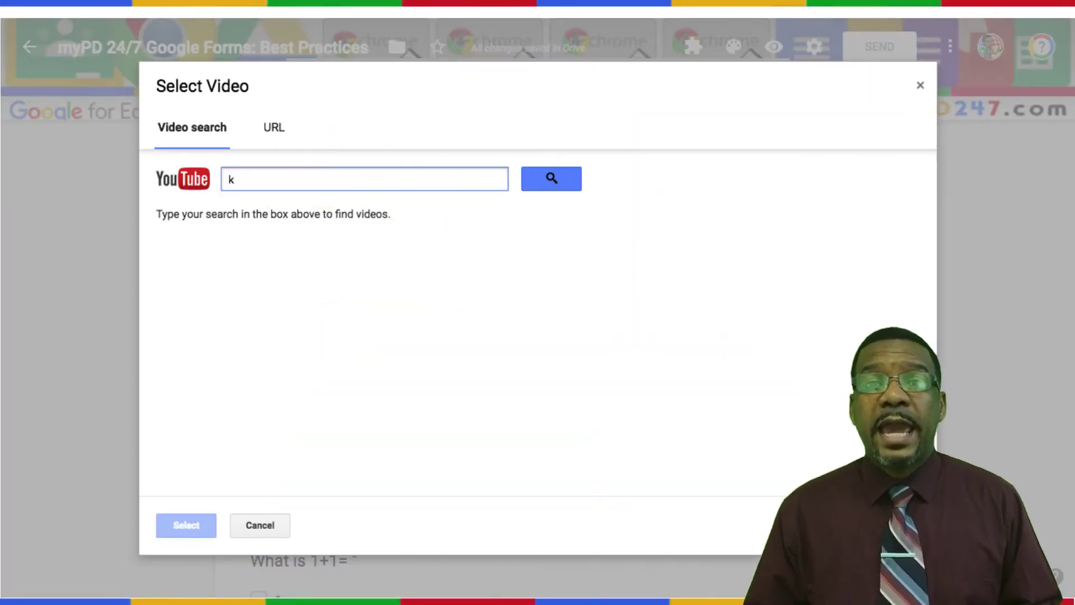
text(han academy addition)
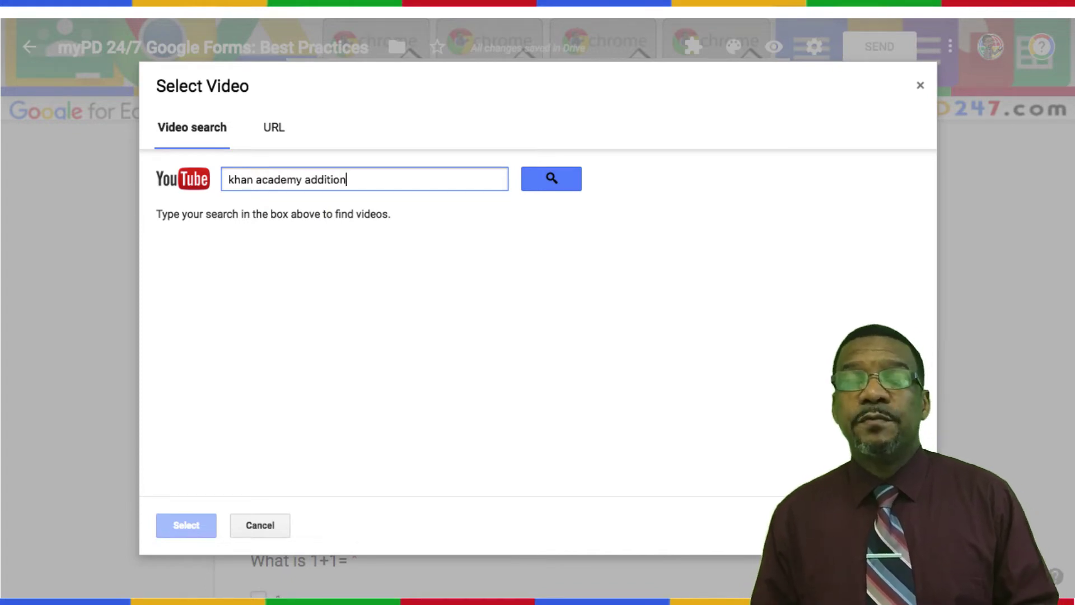
key(Return)
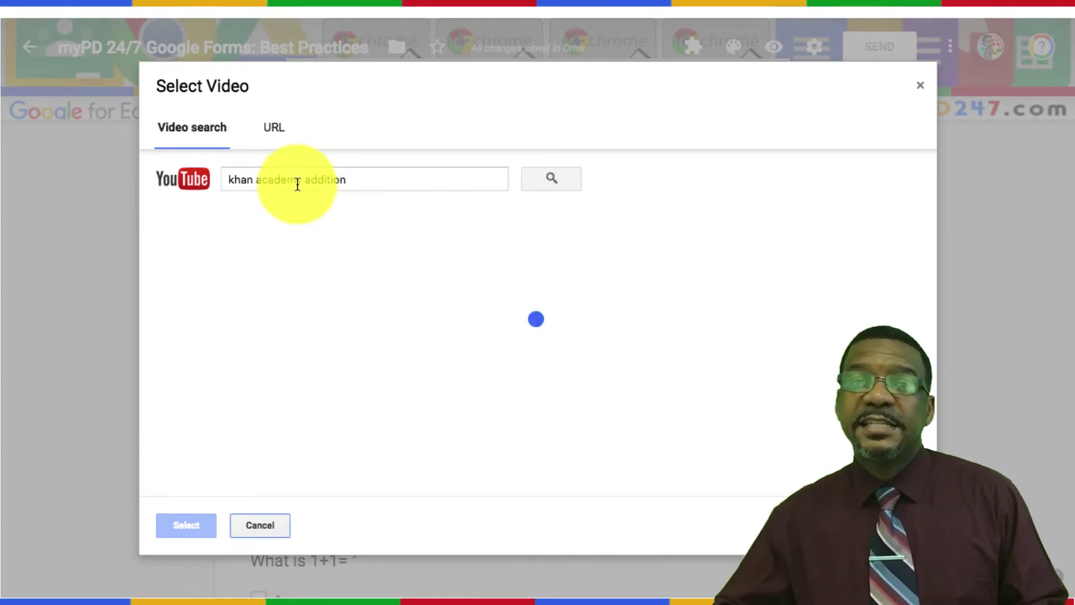
click(265, 227)
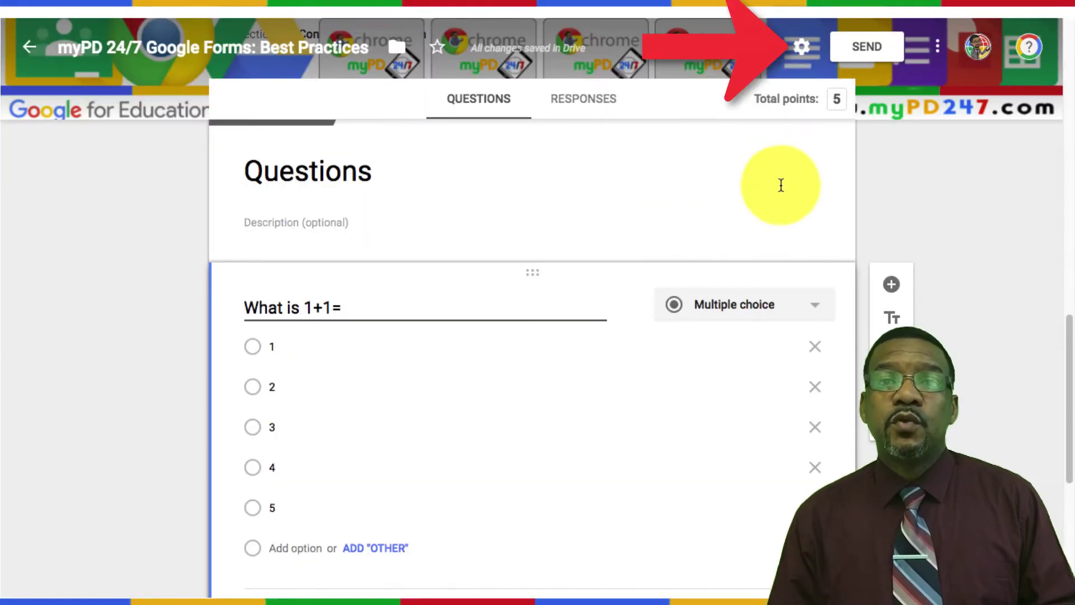
Step: Limit the quiz to 1 response per person, leaving email address collection switched off
click(801, 47)
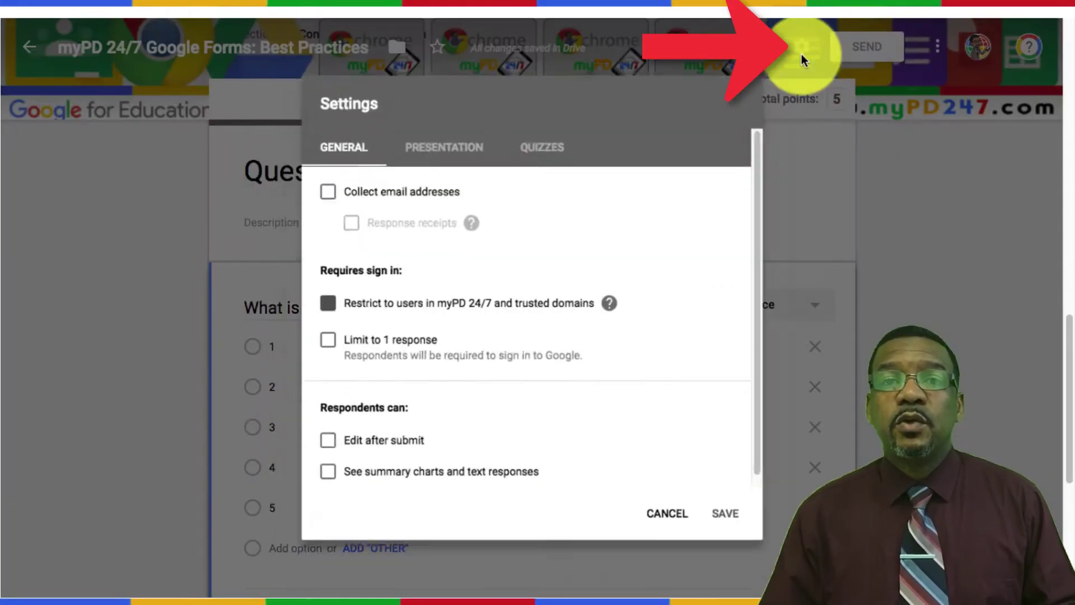
click(314, 344)
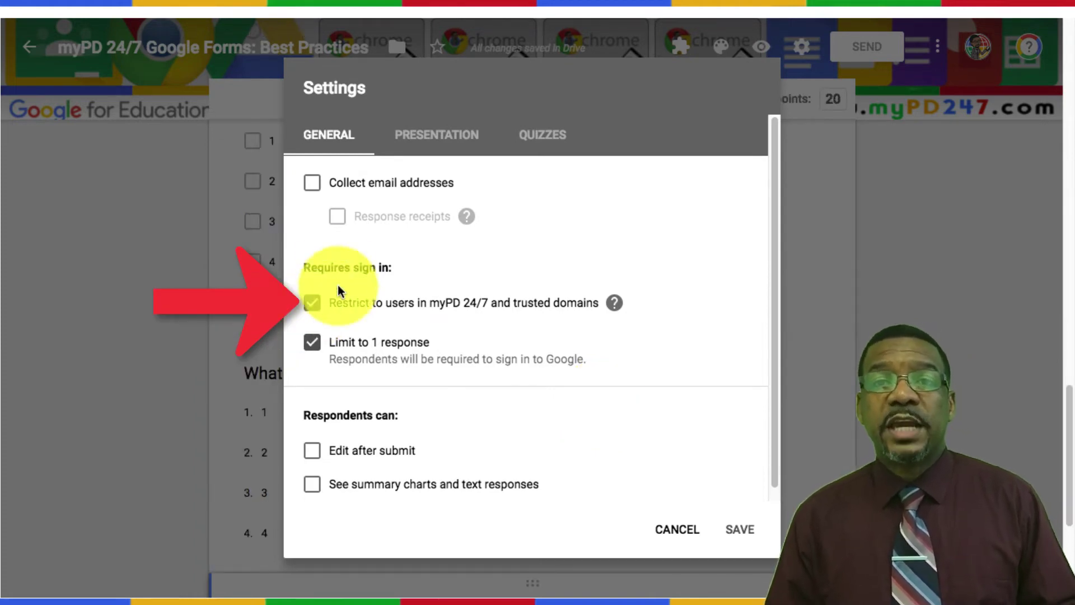
click(315, 190)
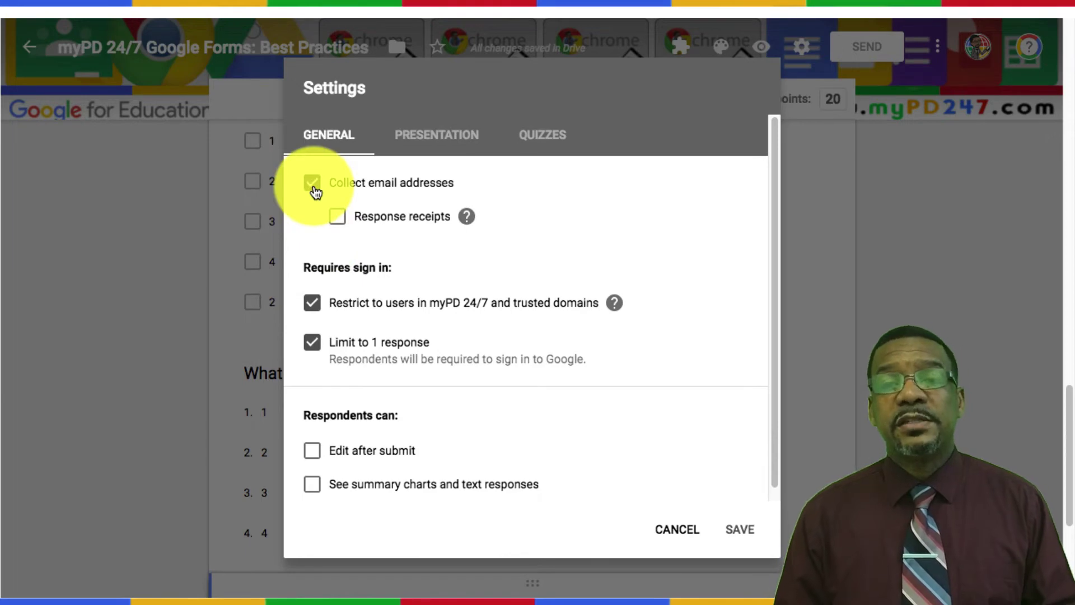
click(315, 190)
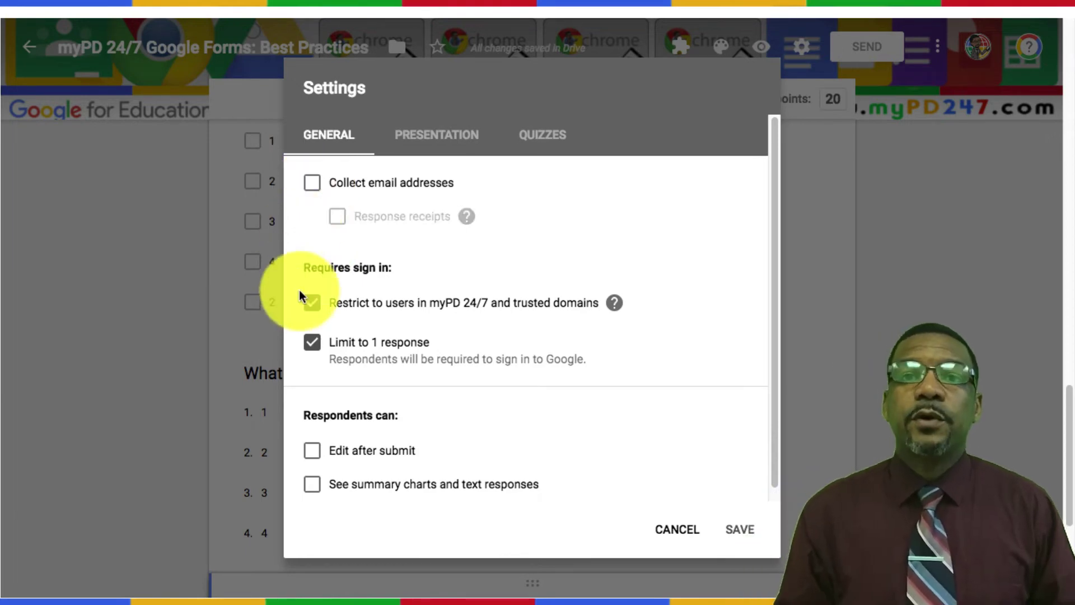
click(540, 137)
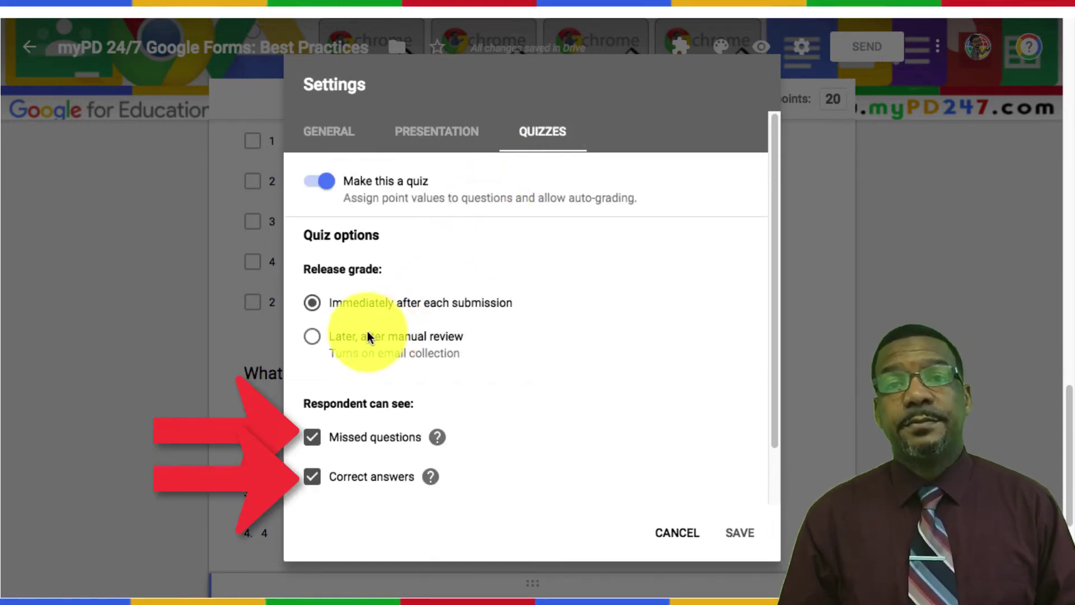
Step: Untick Missed questions and Correct answers so respondents see only point values
click(311, 439)
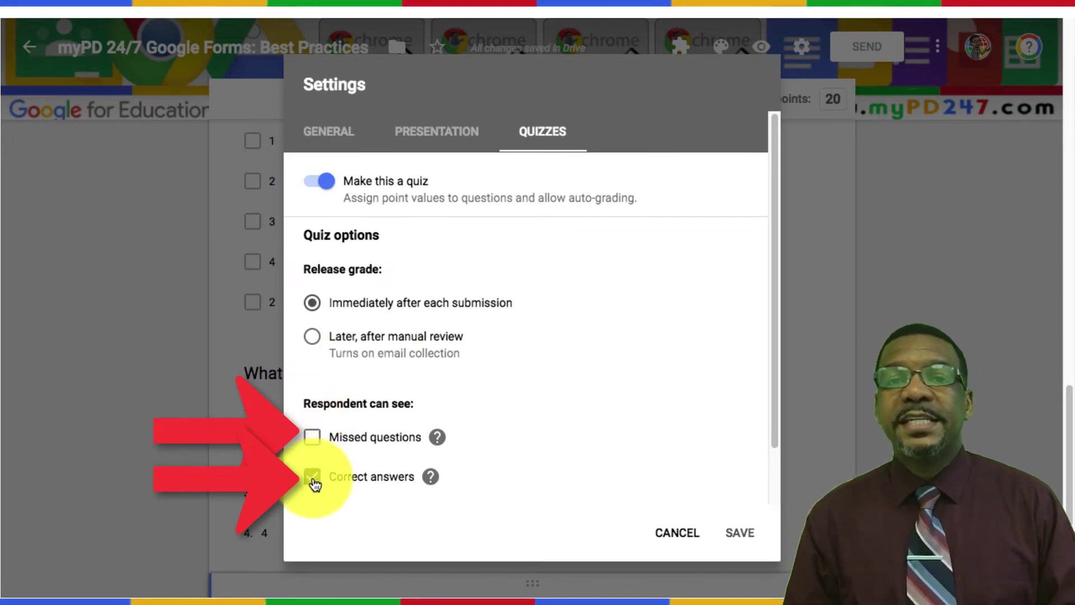
click(312, 479)
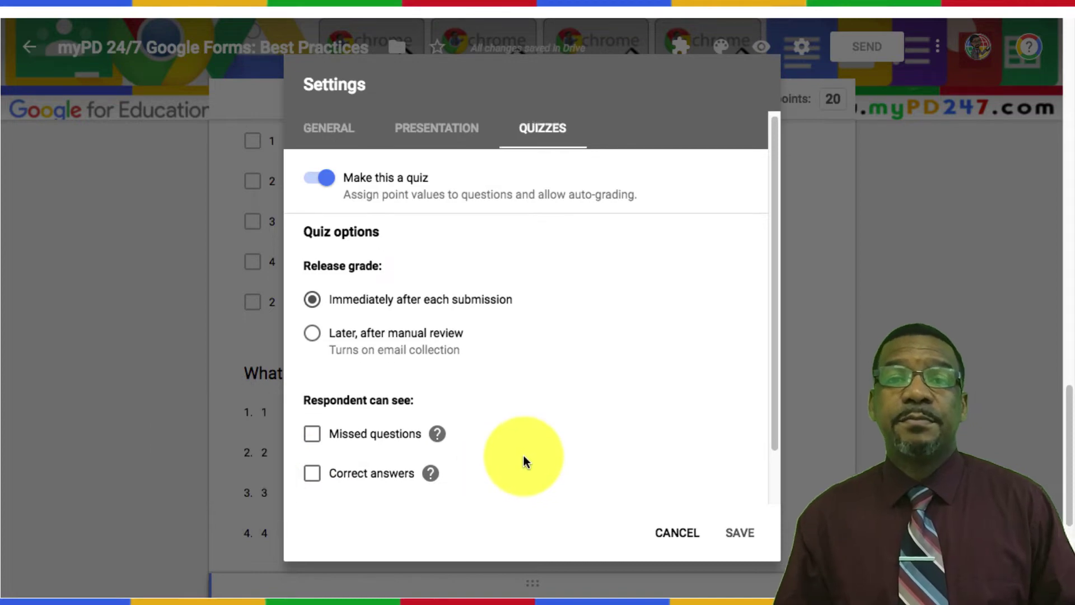
scroll(520, 454, down, 2)
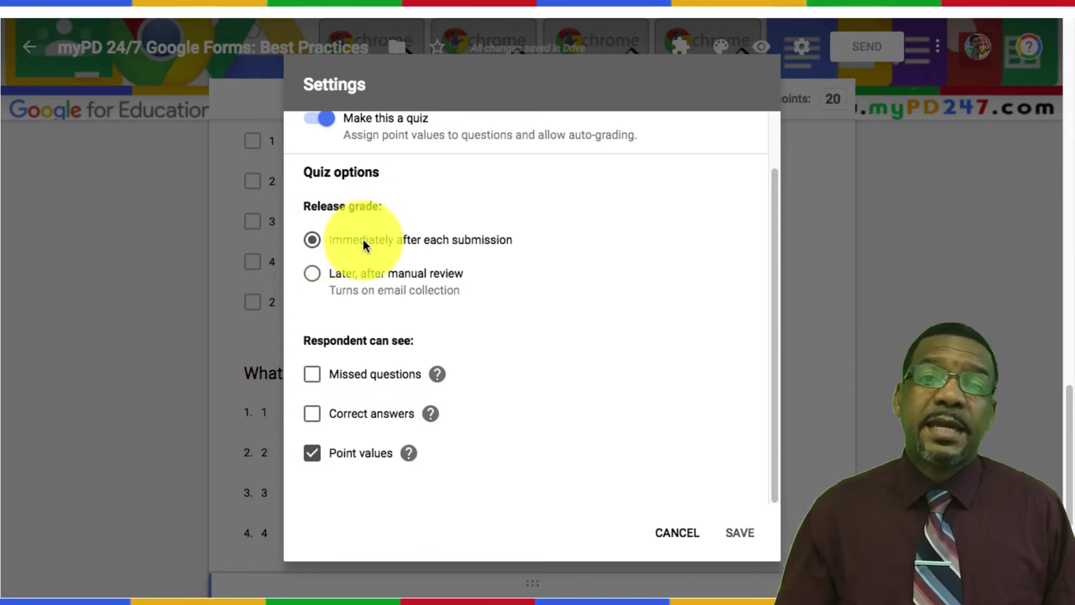
scroll(363, 238, up, 1)
scroll(375, 247, up, 1)
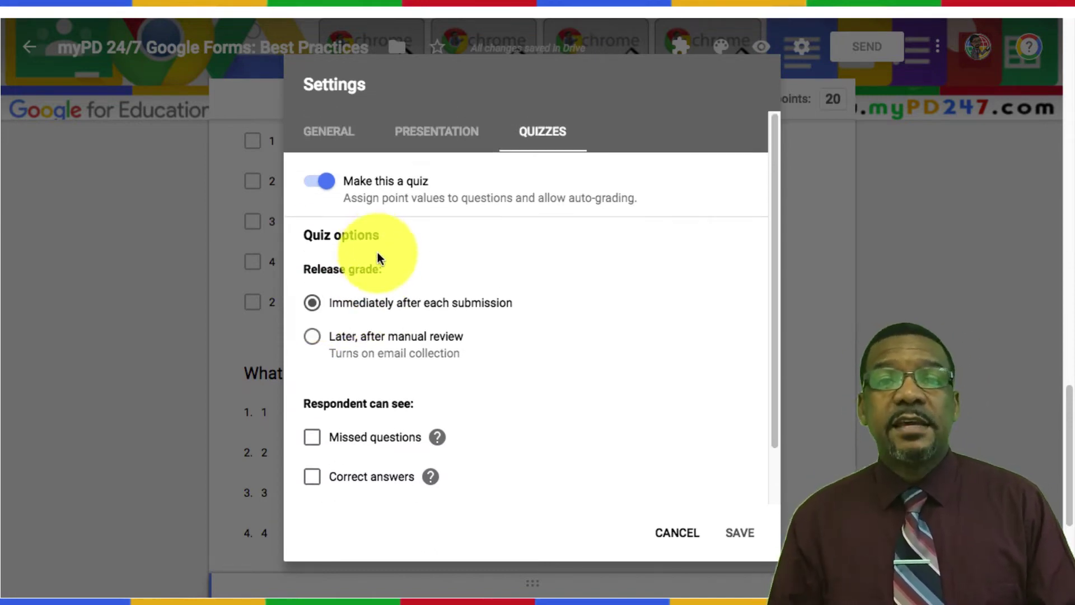
Step: Turn on Shuffle question order in the Presentation settings
click(440, 138)
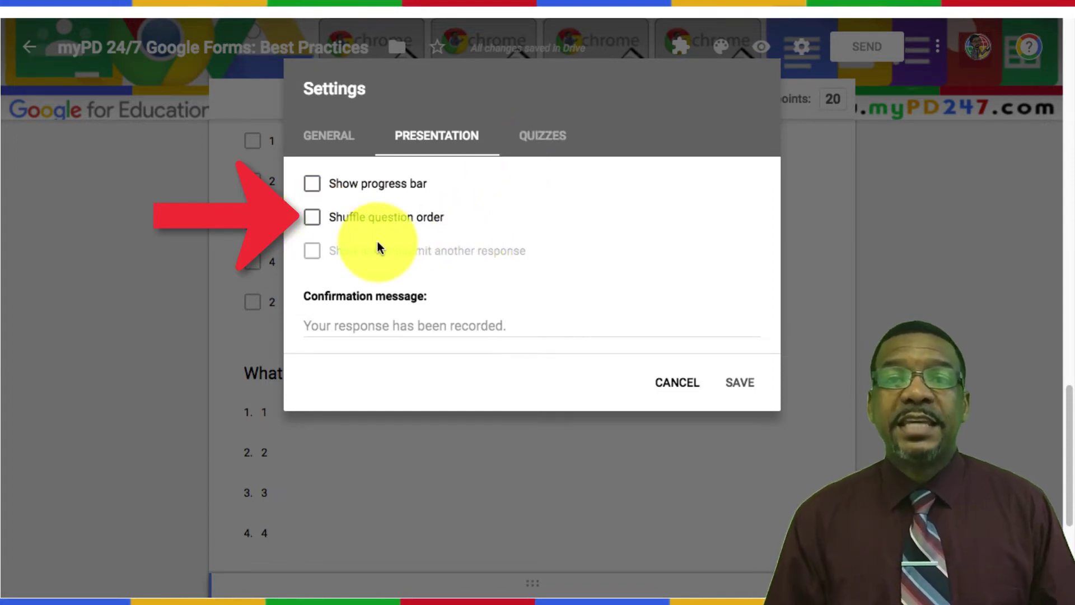
click(313, 217)
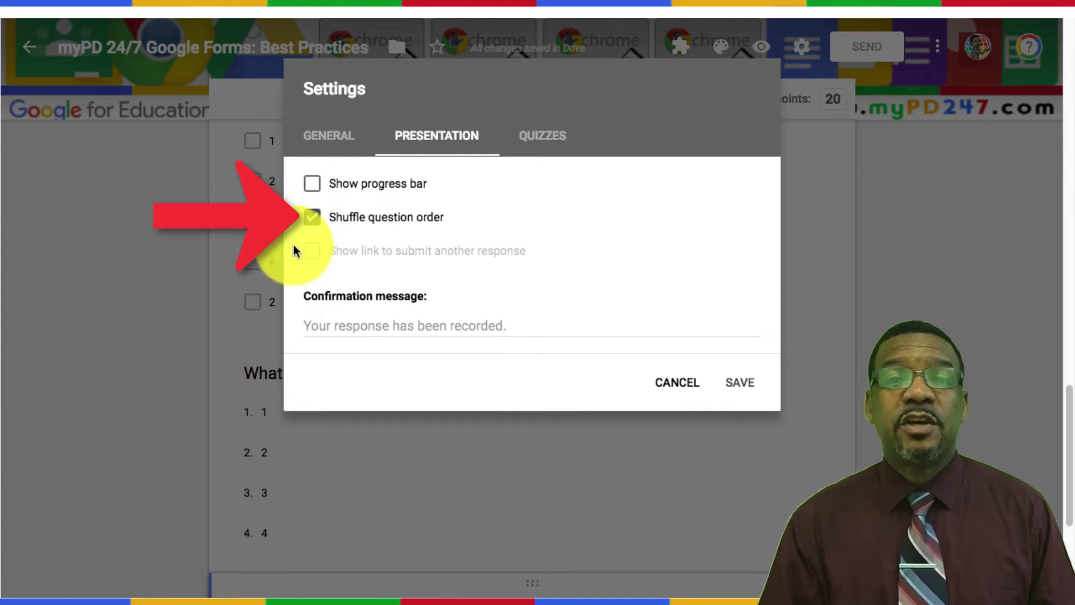
click(329, 330)
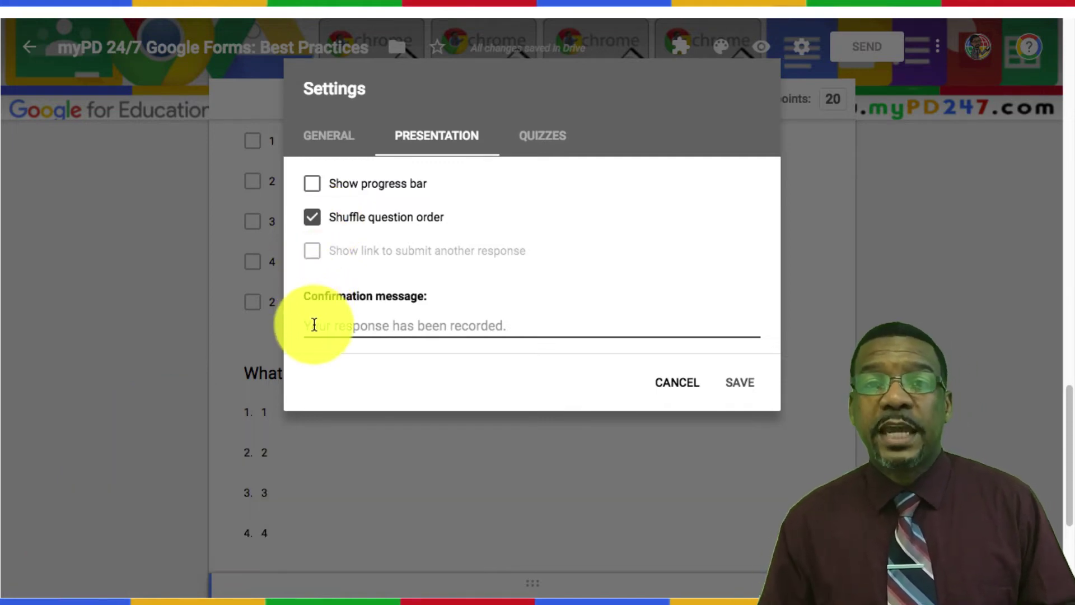
click(315, 224)
click(314, 224)
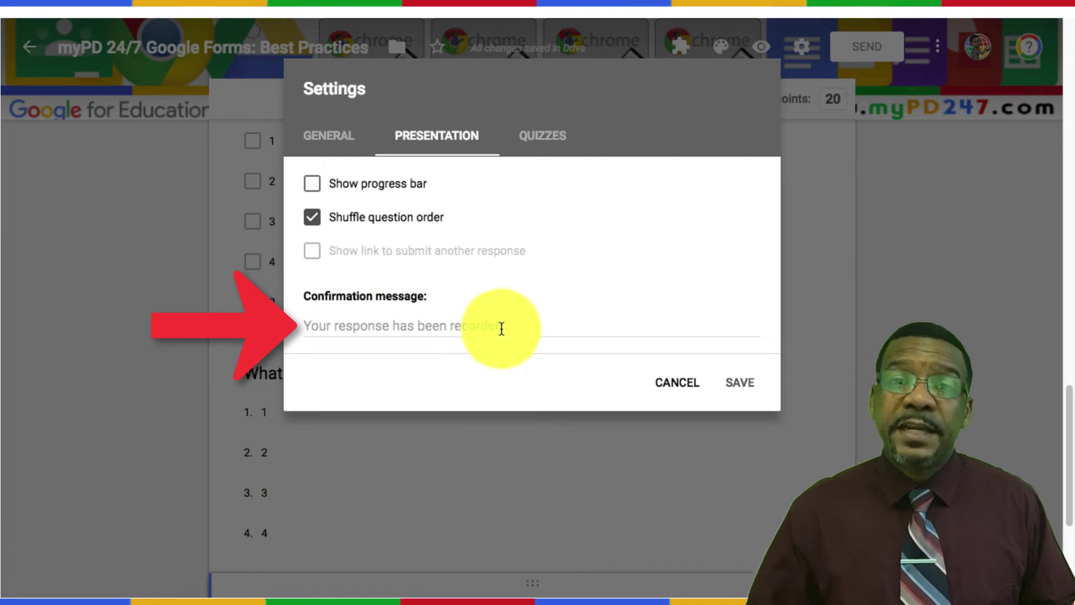
click(318, 324)
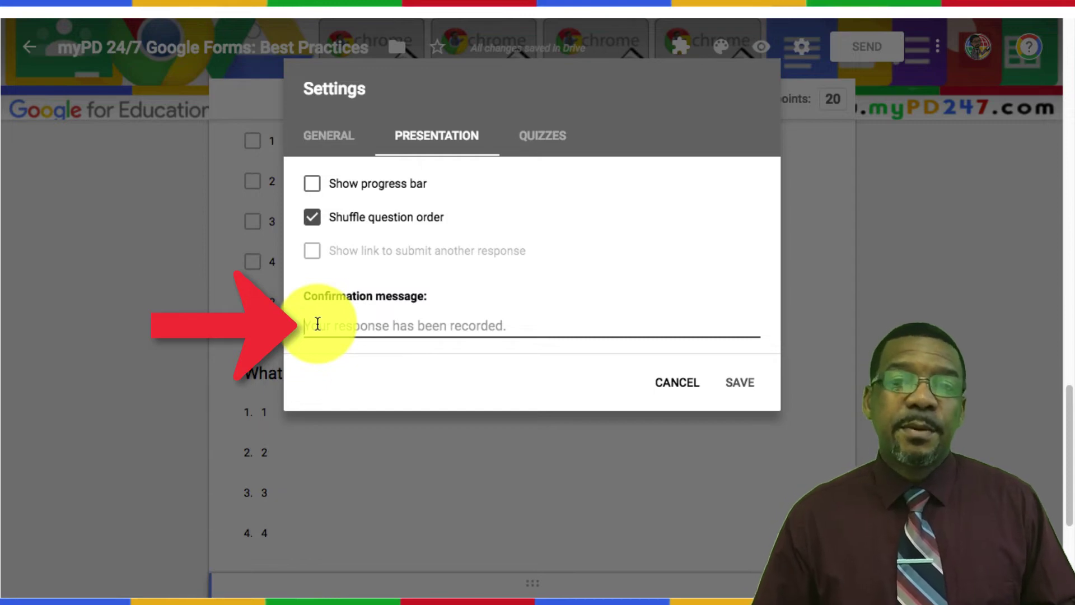
text(Thank)
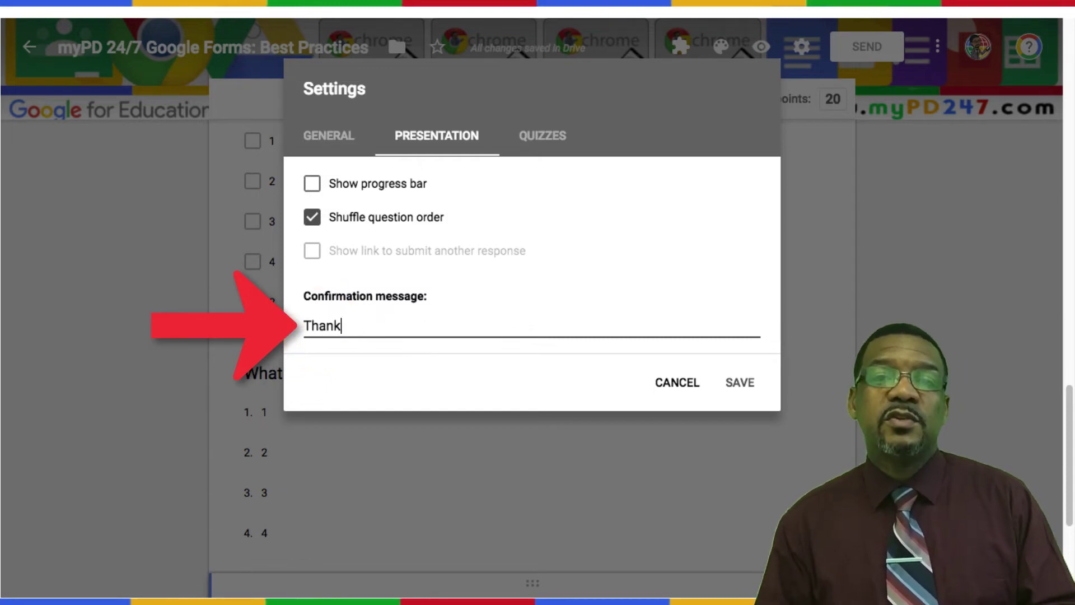
text(s for taking the quiz! )
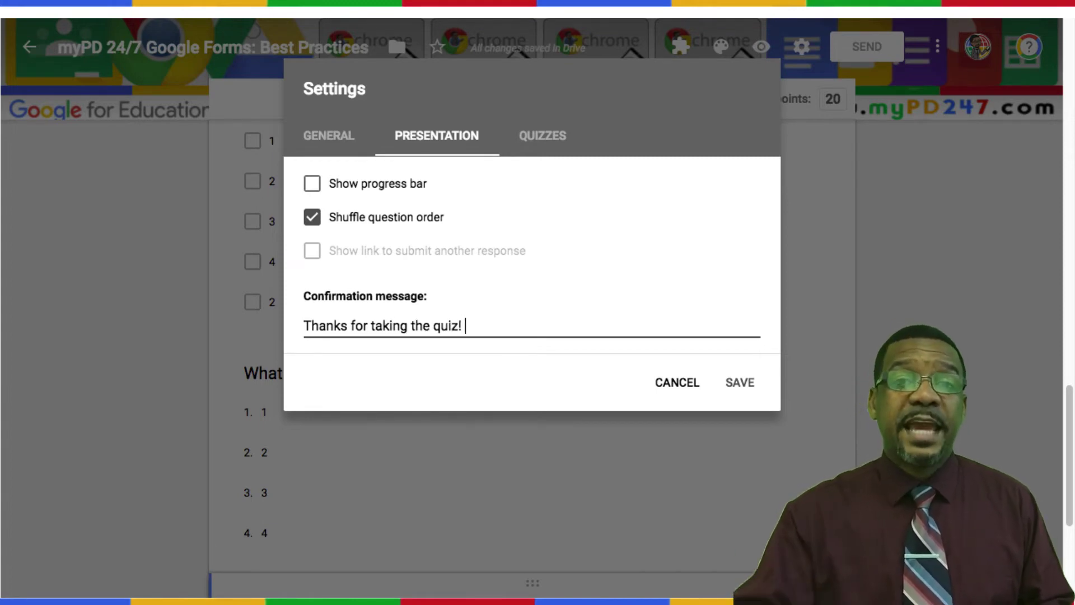
text(Now go to w)
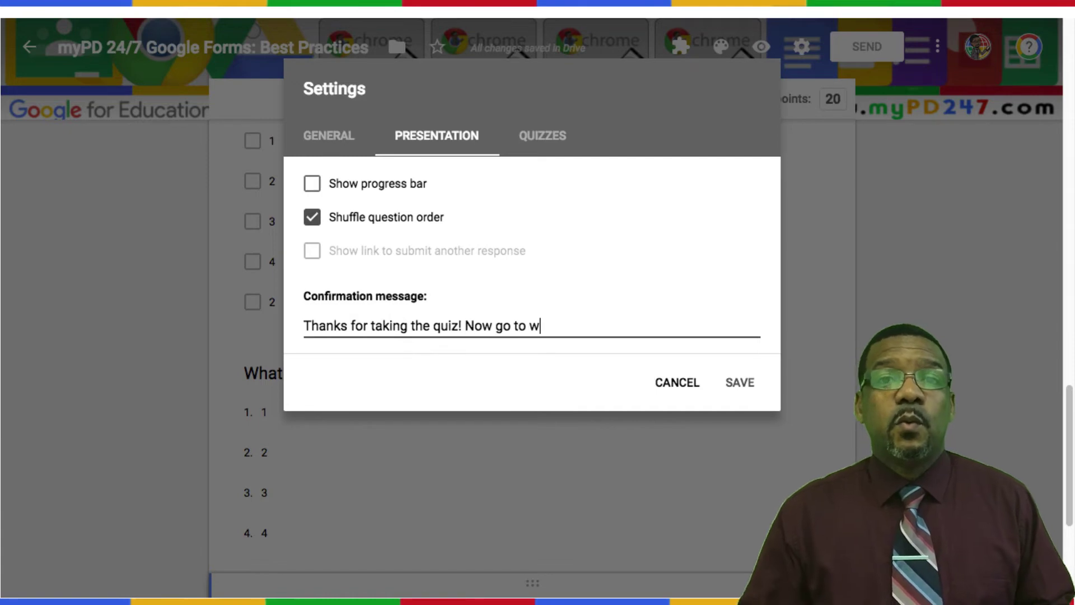
text(ww.myP)
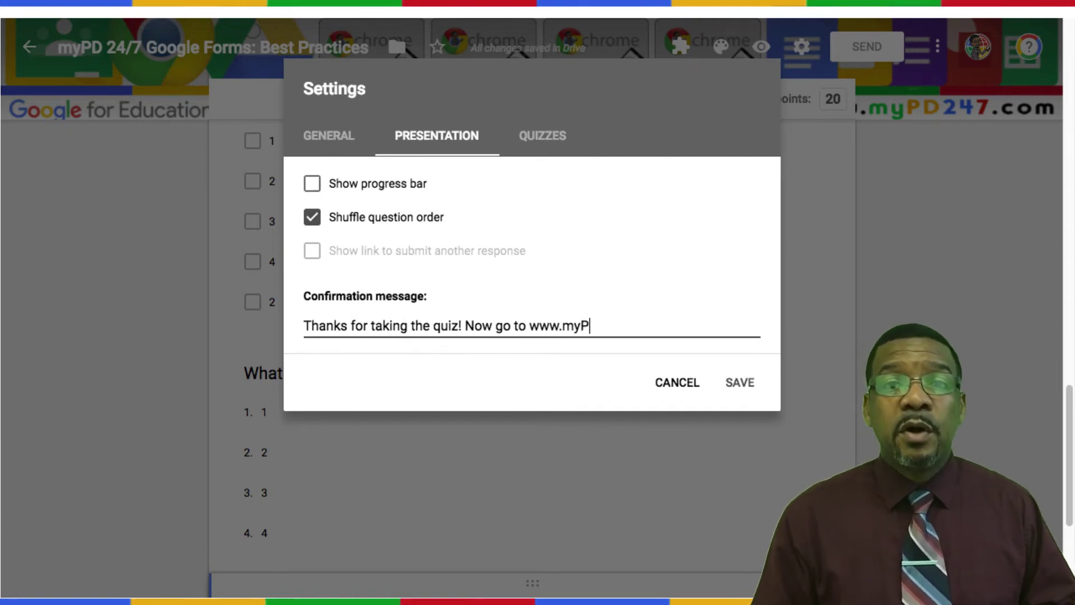
text(D247.com for more resource)
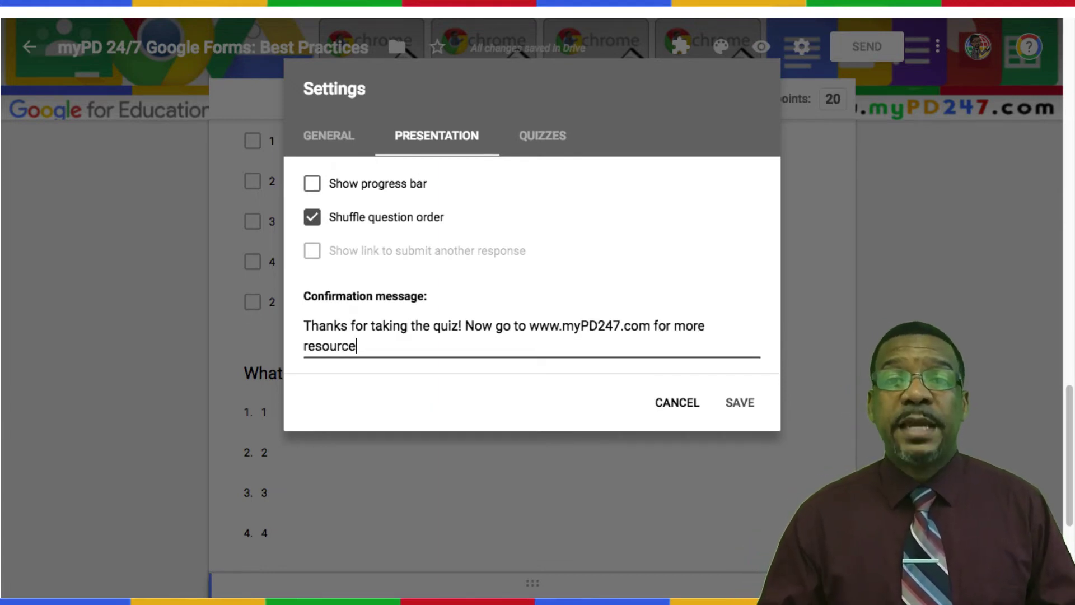
text(s)
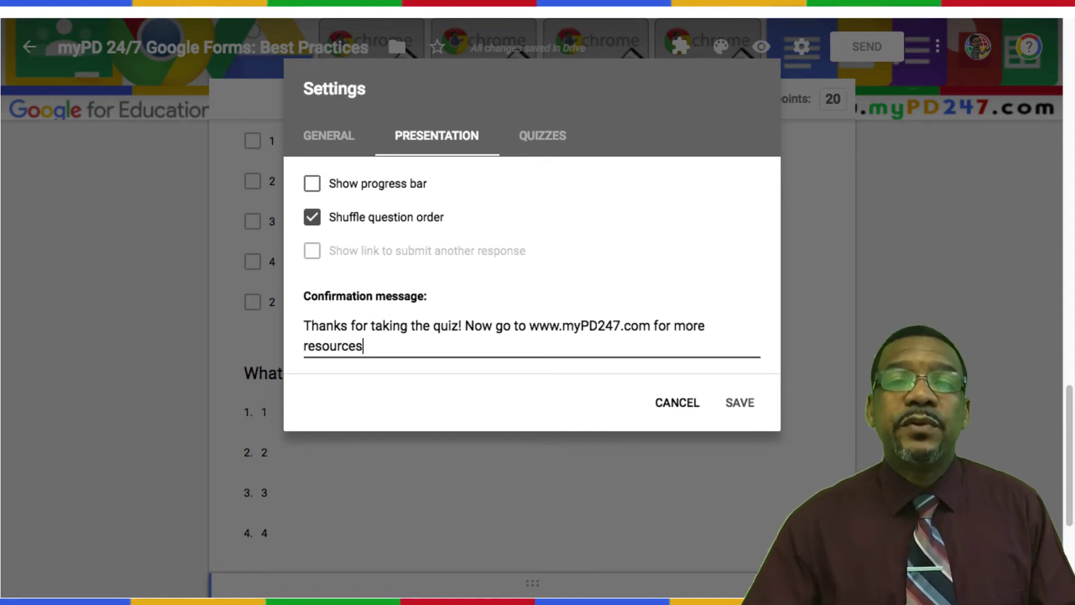
text(.)
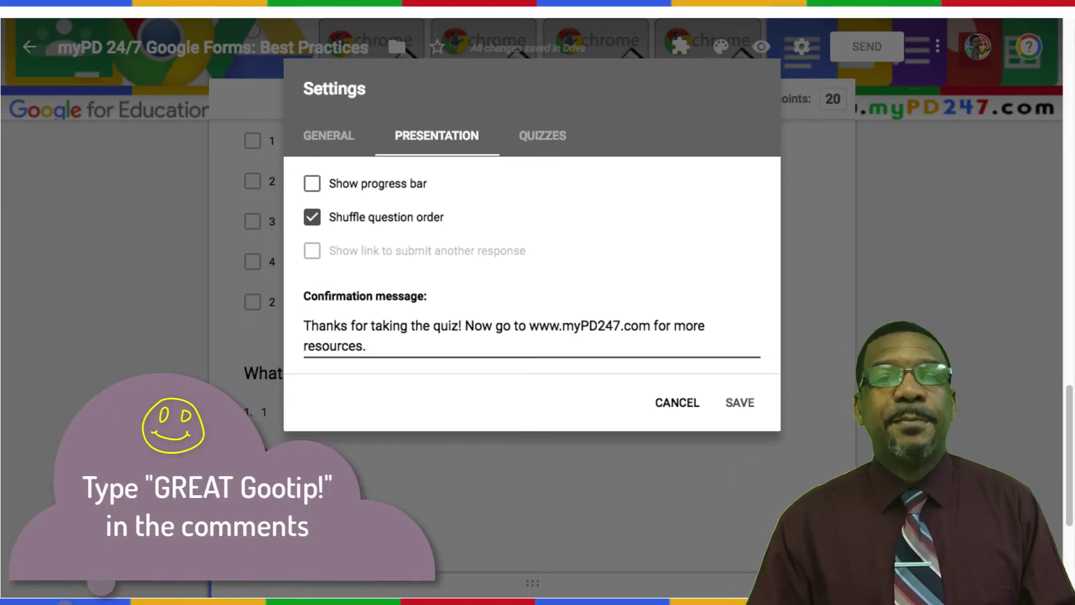
text( Y)
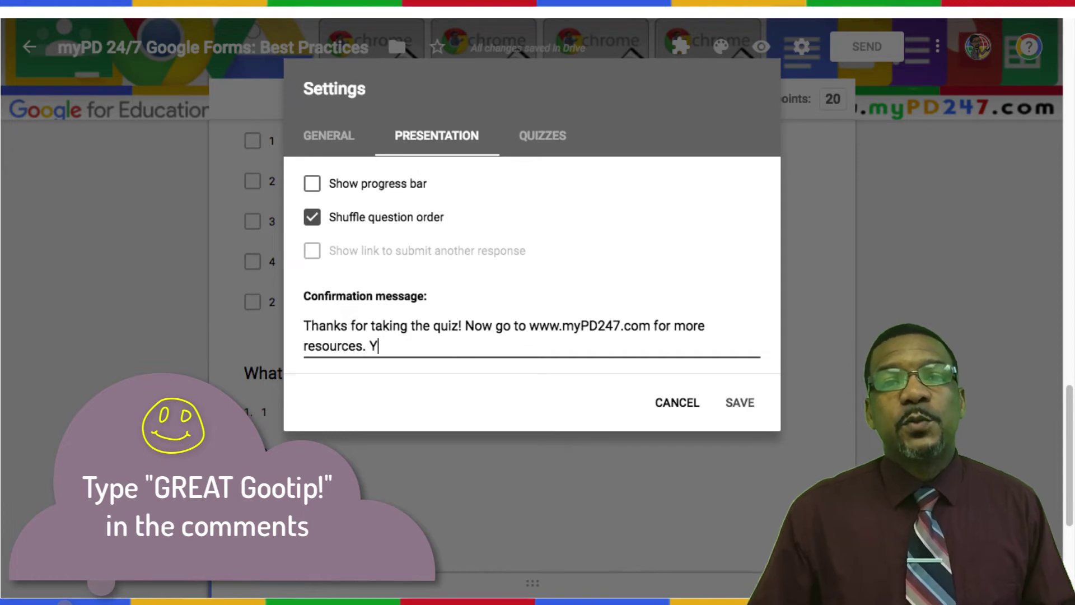
text(ou can also go to the Google Classroom for your next)
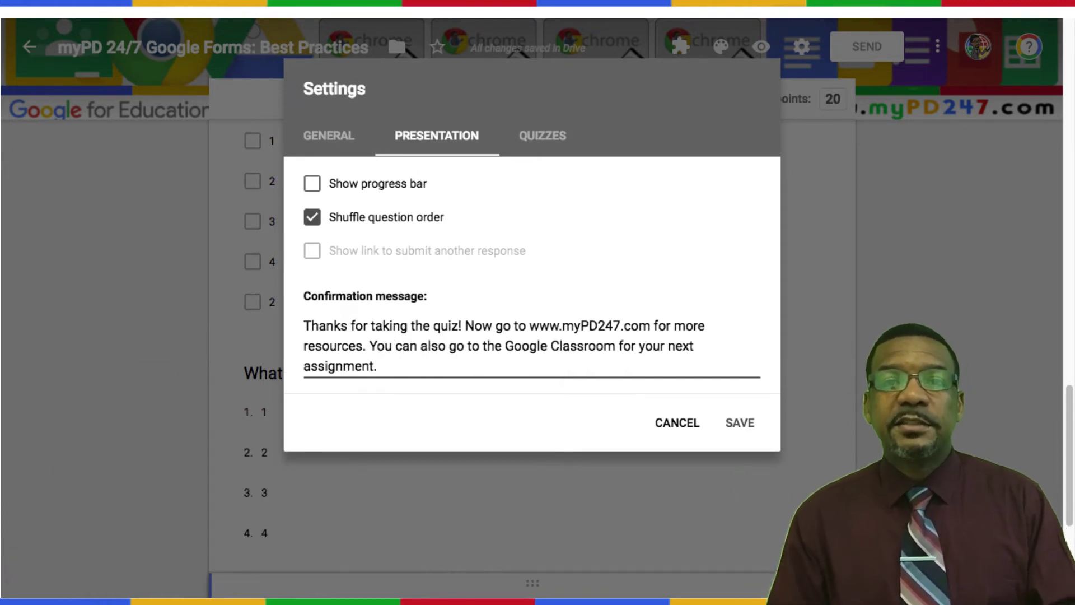
click(736, 424)
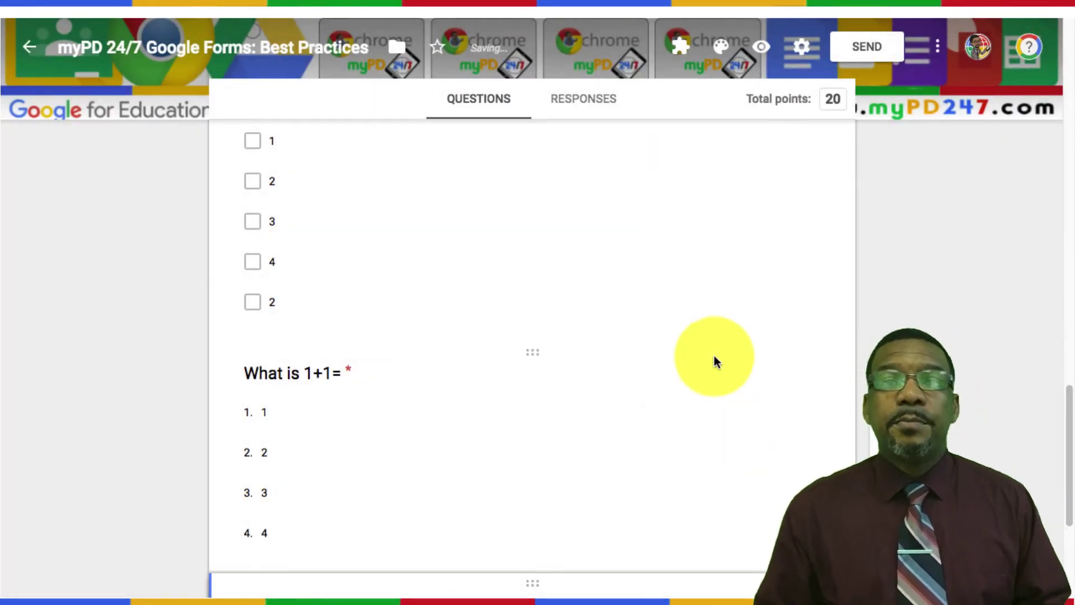
Step: Preview the quiz and enter the respondent's first and last name
click(768, 51)
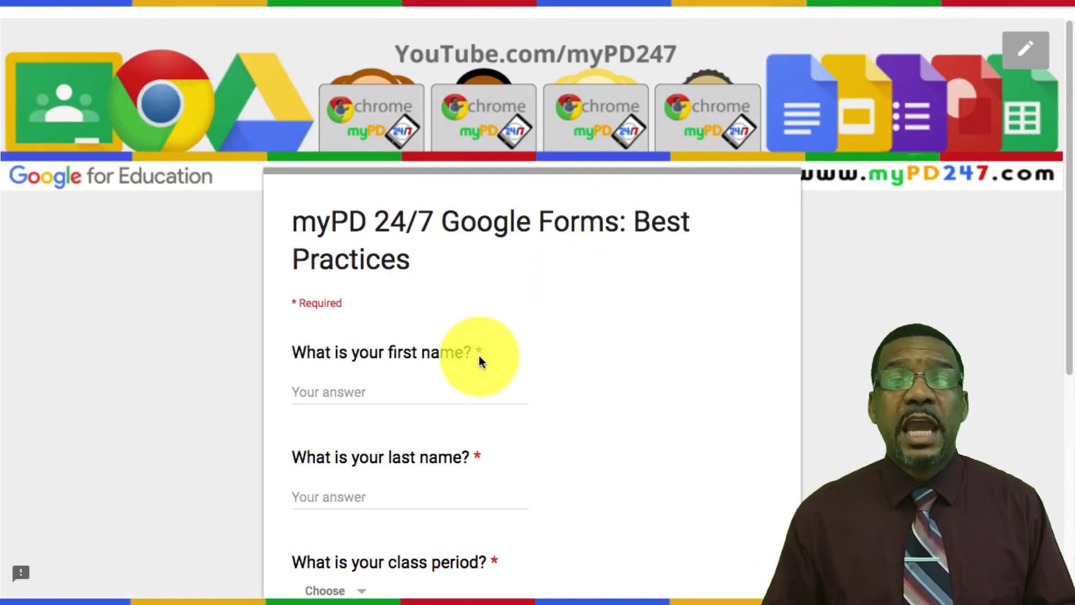
click(399, 392)
click(297, 497)
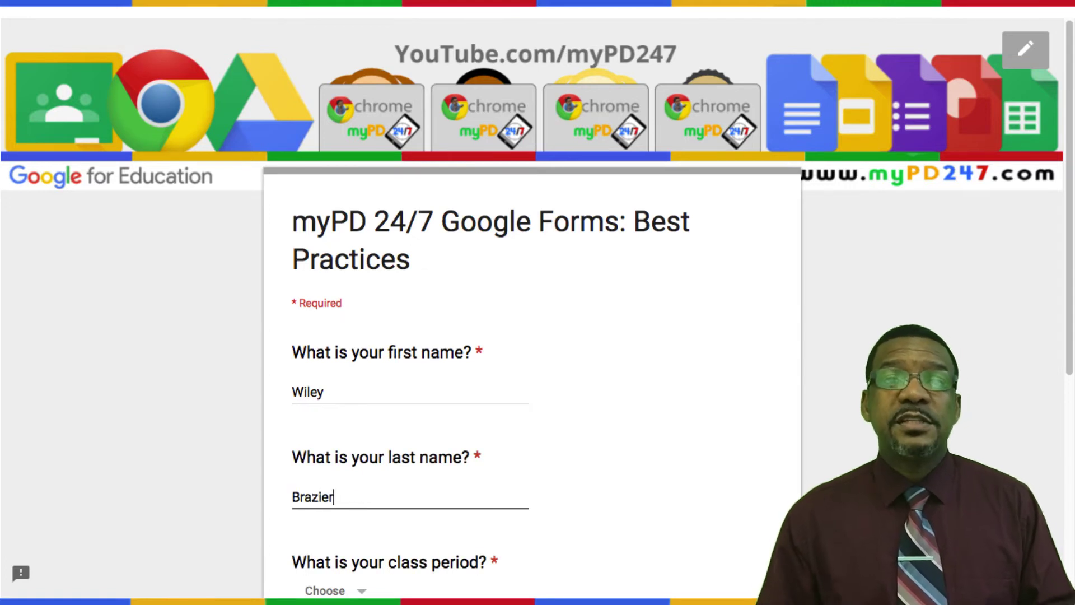
Step: Choose class period 1 and the first teacher, then continue to the questions
scroll(559, 416, down, 1)
scroll(560, 416, down, 4)
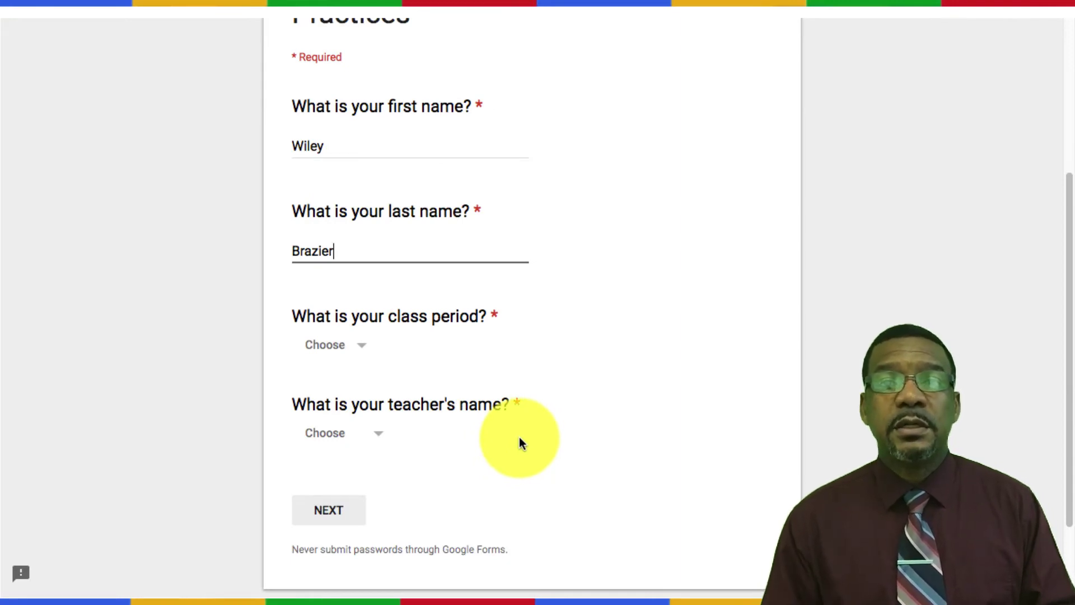
click(352, 351)
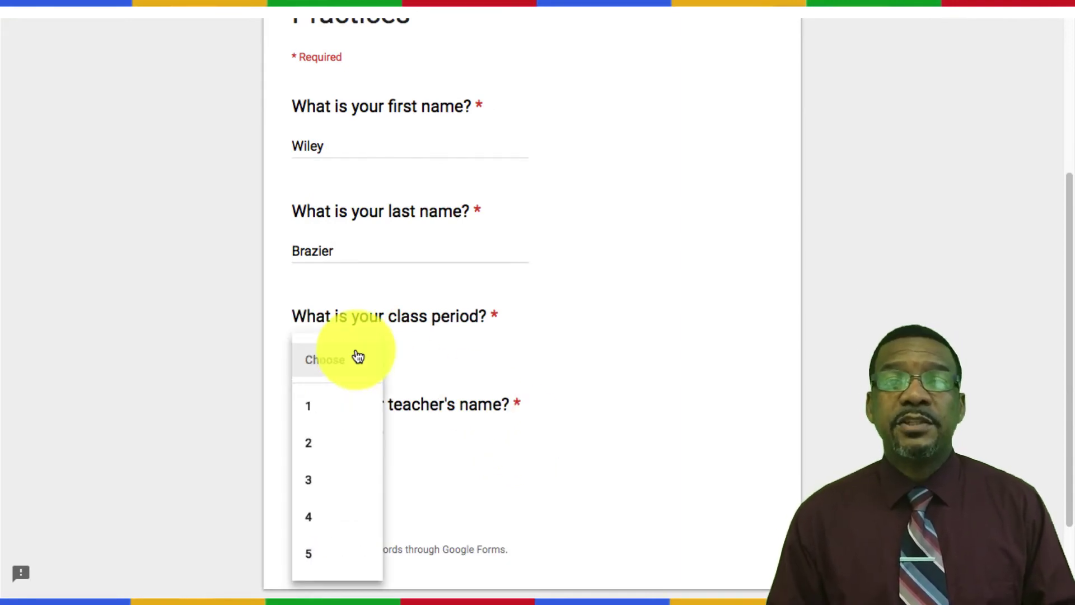
click(342, 408)
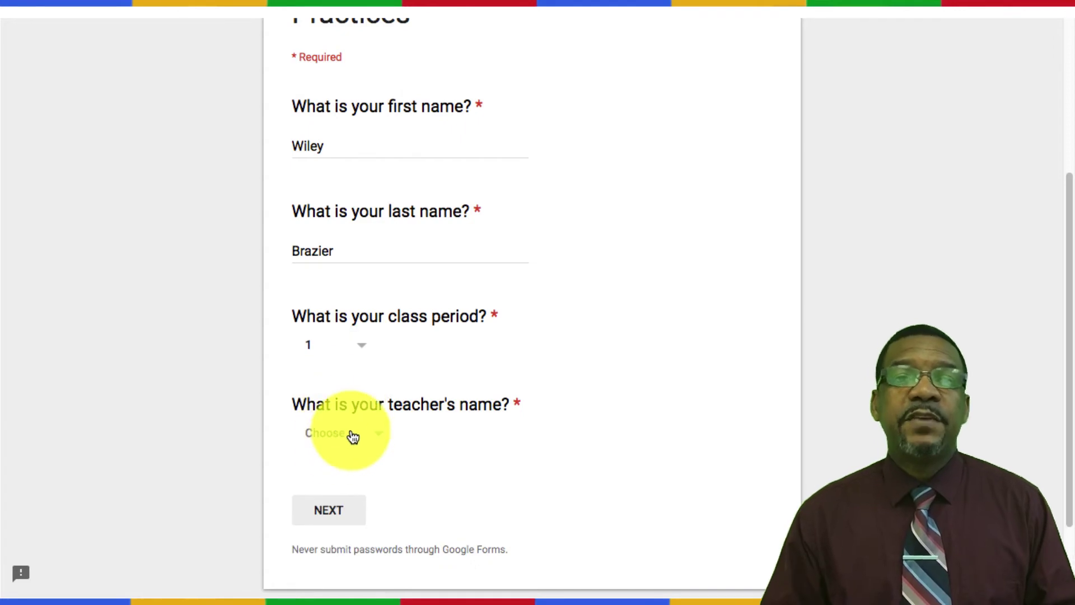
click(352, 435)
click(336, 484)
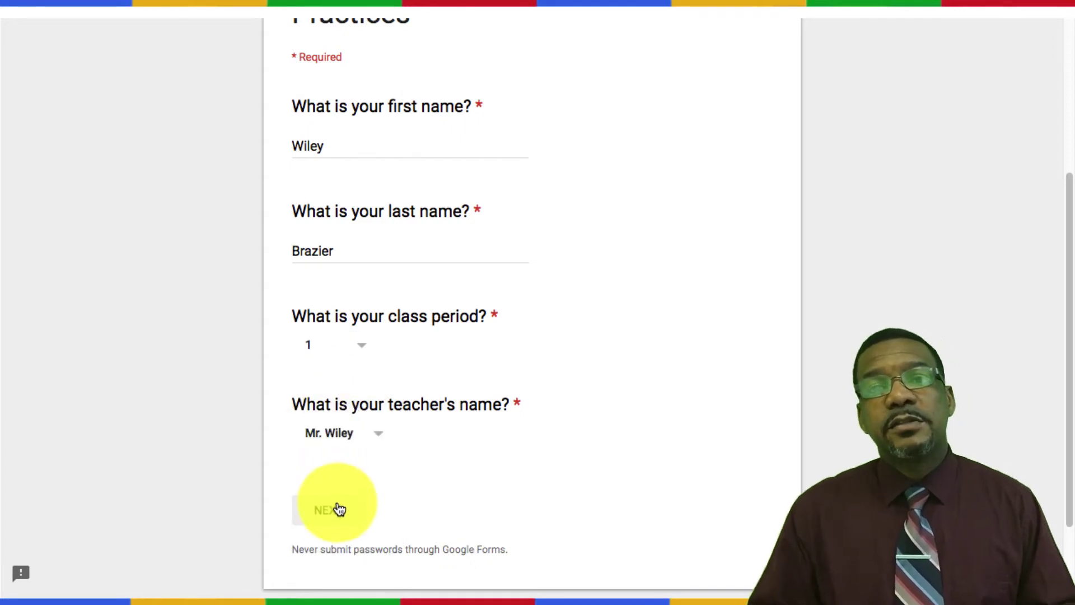
click(338, 520)
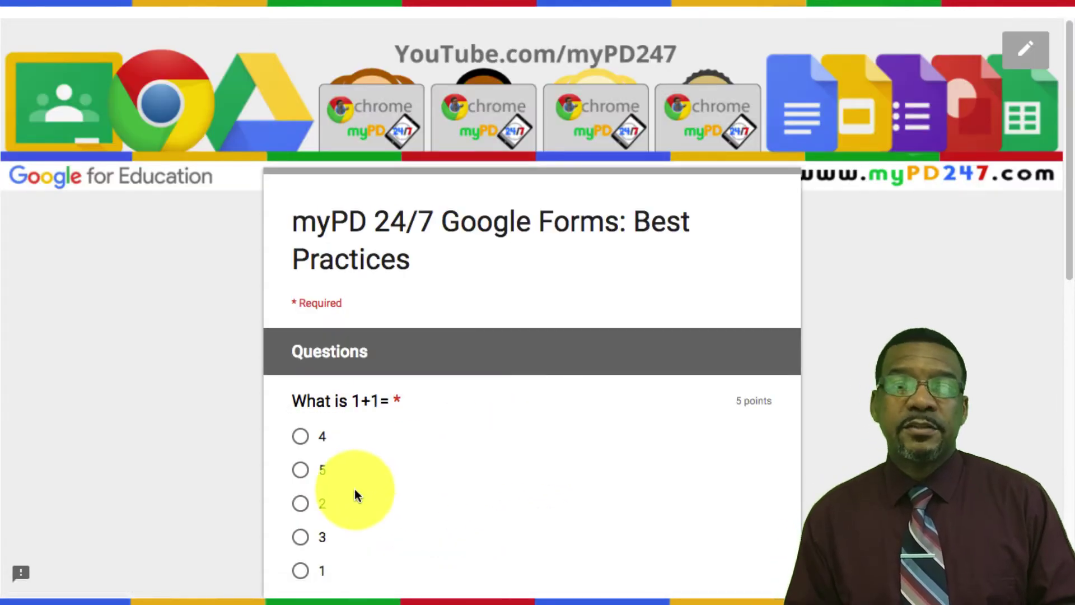
Step: Answer 5 to the first 1+1 question, type 'two', and tick both 2 boxes
click(308, 476)
scroll(470, 472, down, 4)
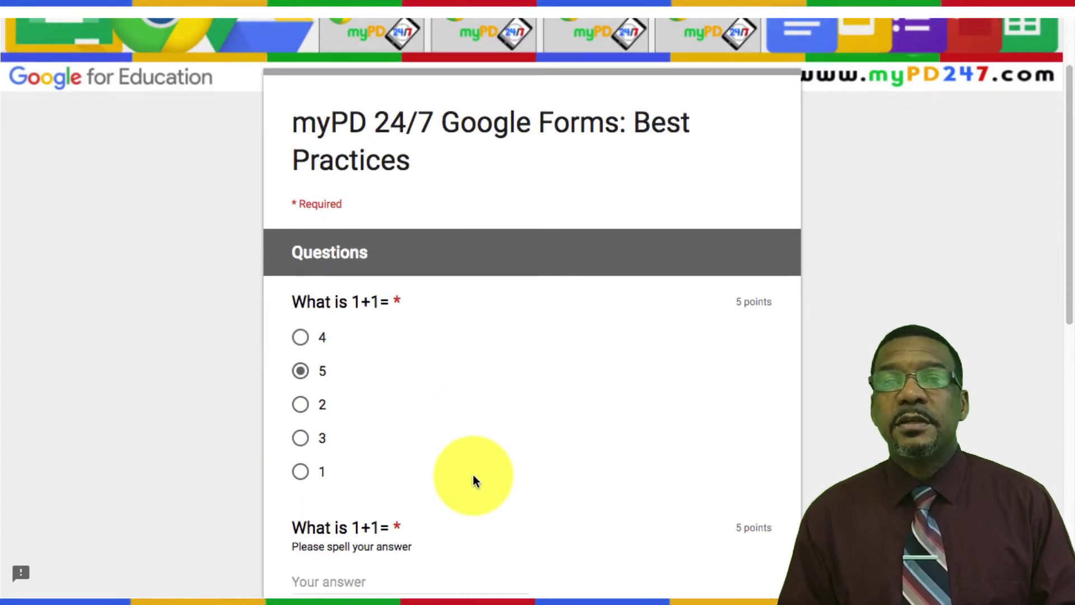
click(351, 433)
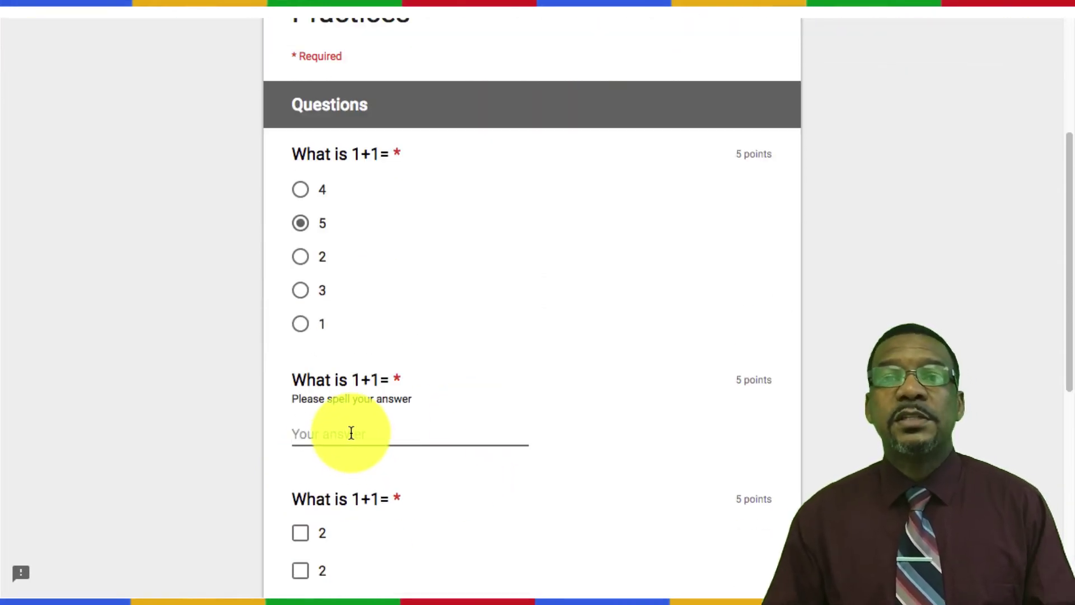
text(two)
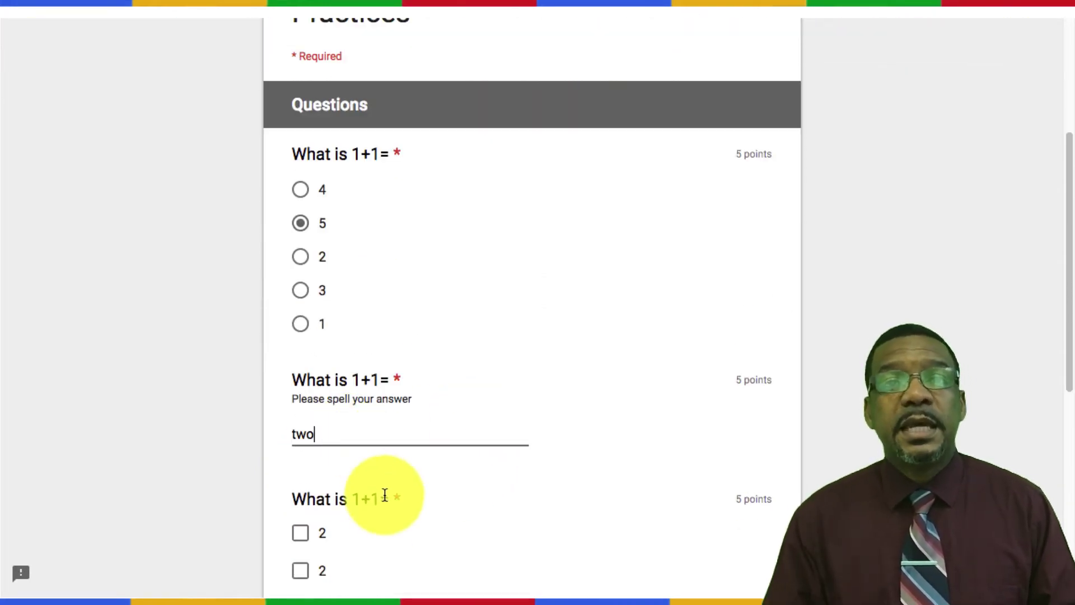
scroll(375, 494, down, 2)
click(301, 482)
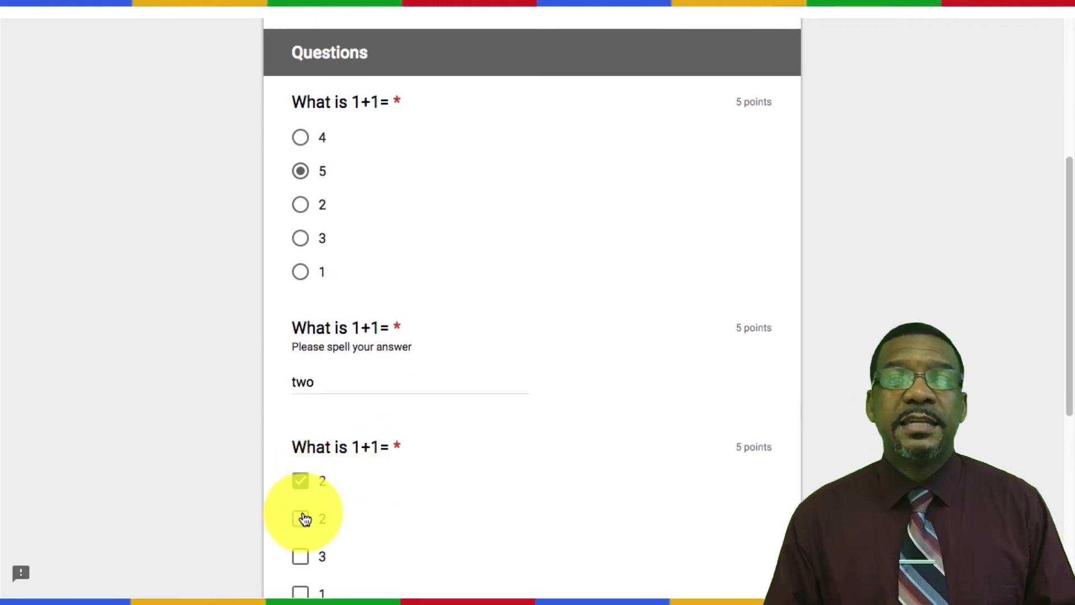
click(300, 518)
Step: Pick 4 in the last dropdown, submit, and view the 5/20 score
scroll(442, 502, down, 7)
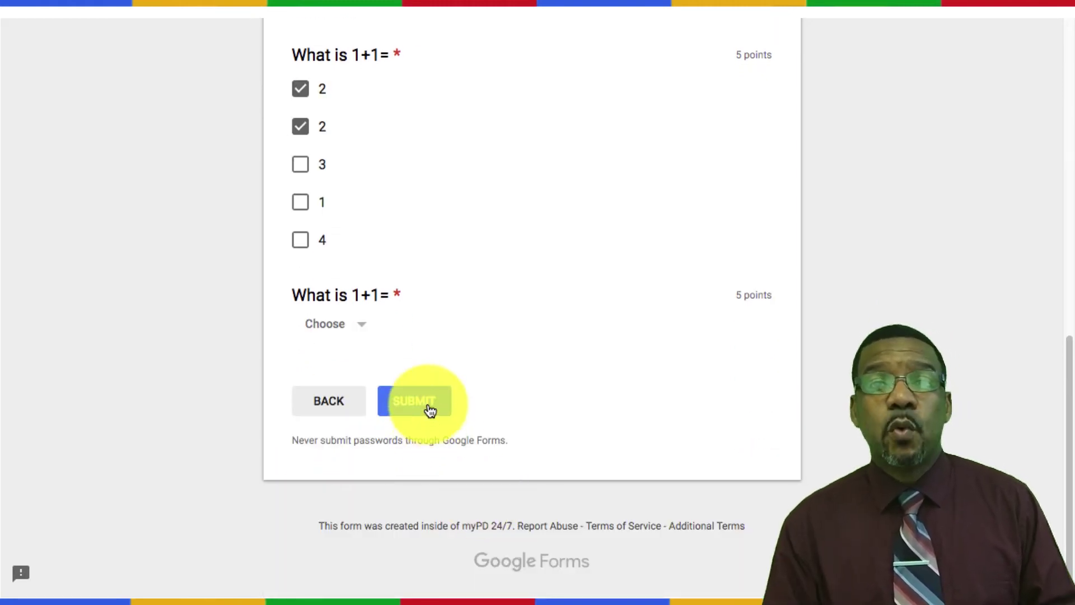
click(357, 330)
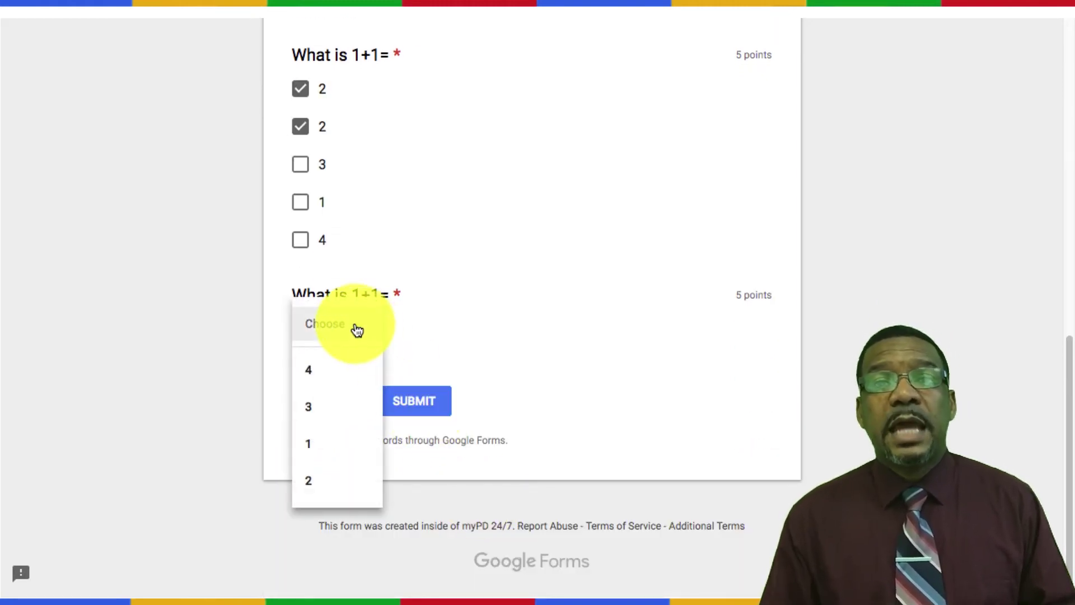
click(340, 372)
click(406, 400)
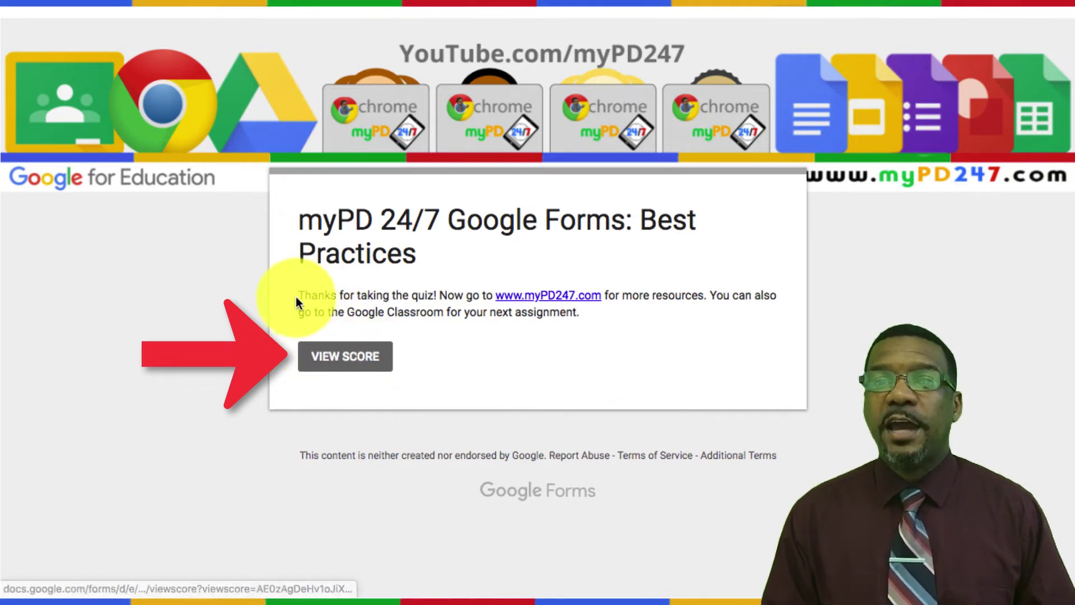
click(322, 344)
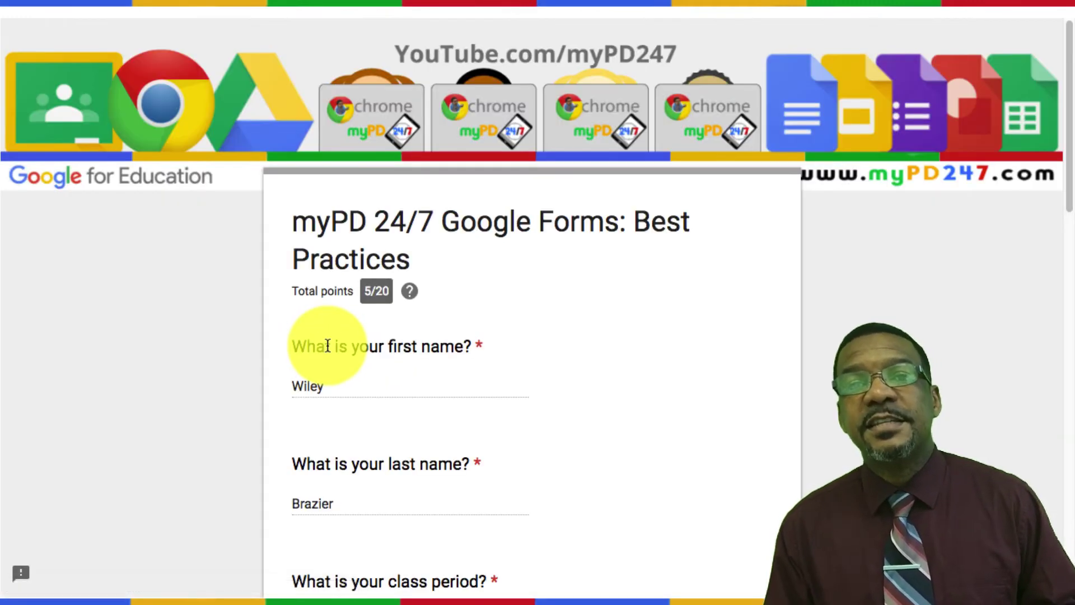
scroll(507, 338, down, 1)
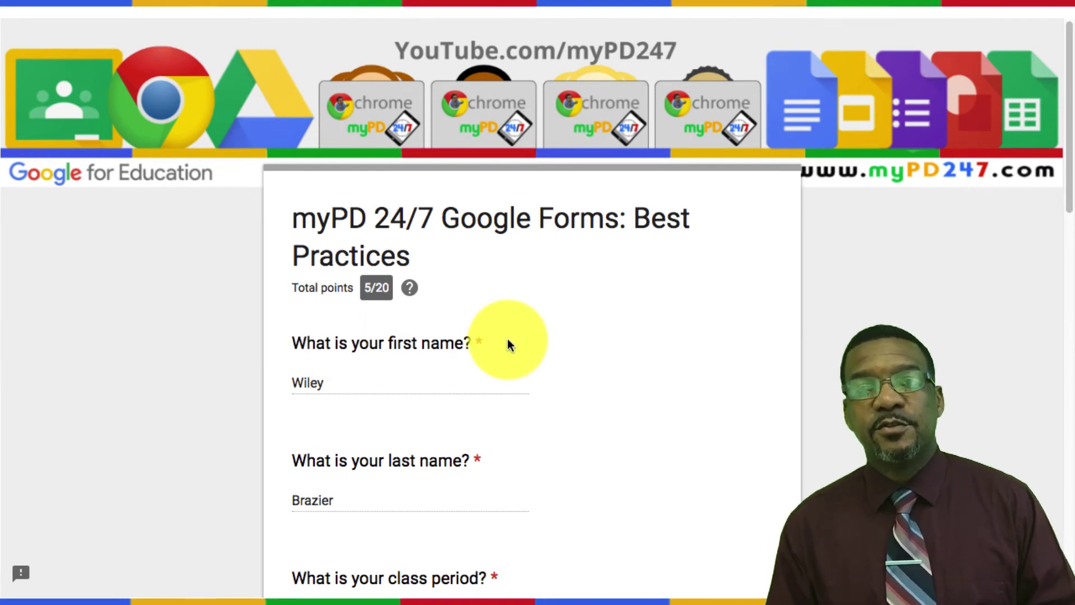
scroll(508, 339, down, 2)
scroll(510, 339, down, 3)
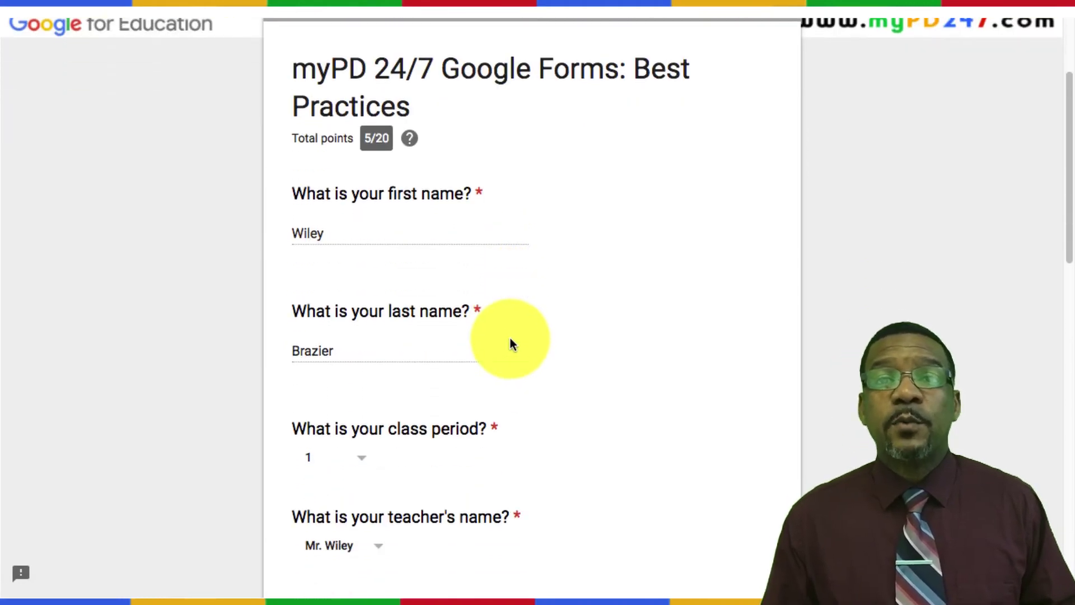
scroll(508, 342, down, 12)
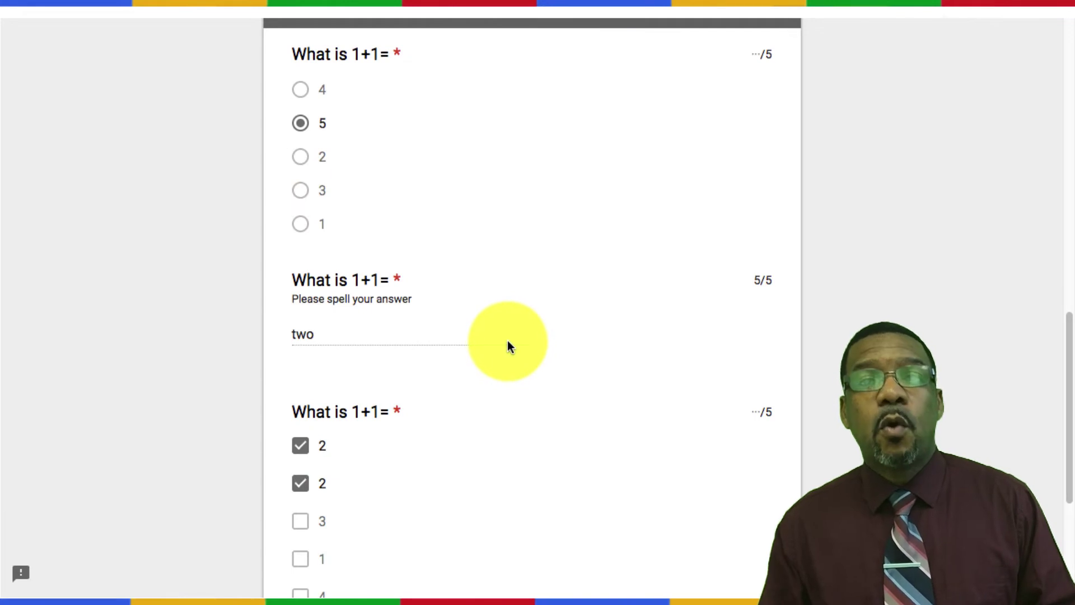
scroll(509, 345, down, 1)
scroll(509, 341, down, 5)
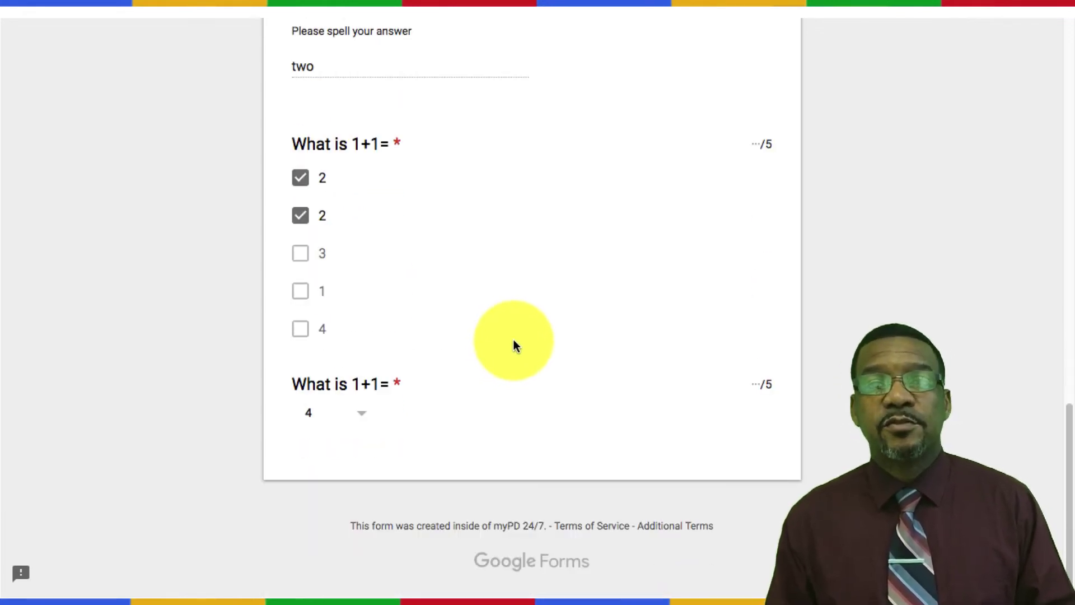
scroll(513, 339, up, 1)
scroll(515, 340, up, 6)
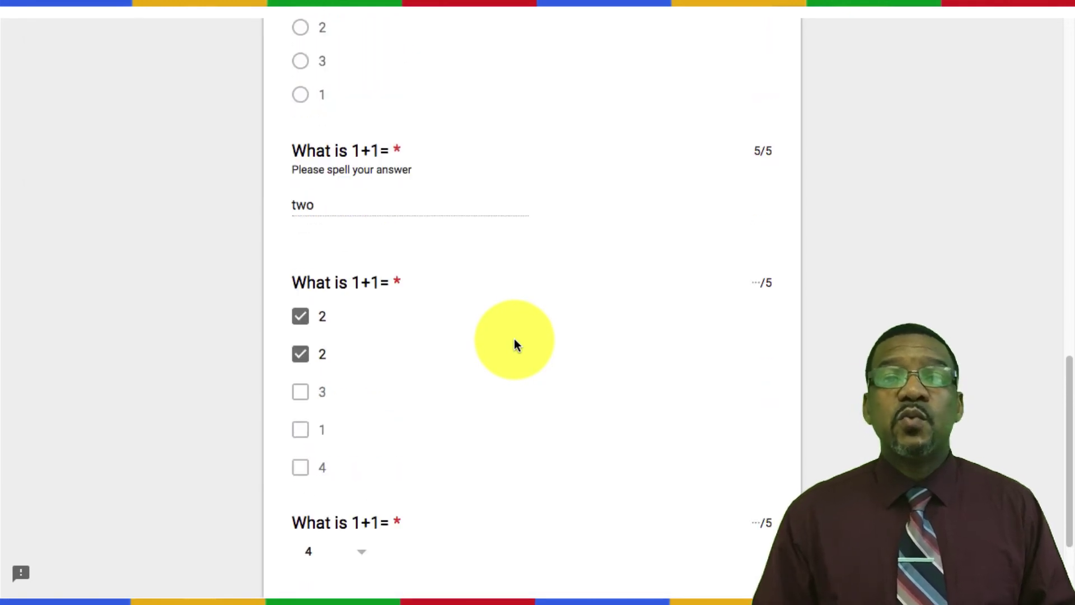
scroll(517, 341, up, 6)
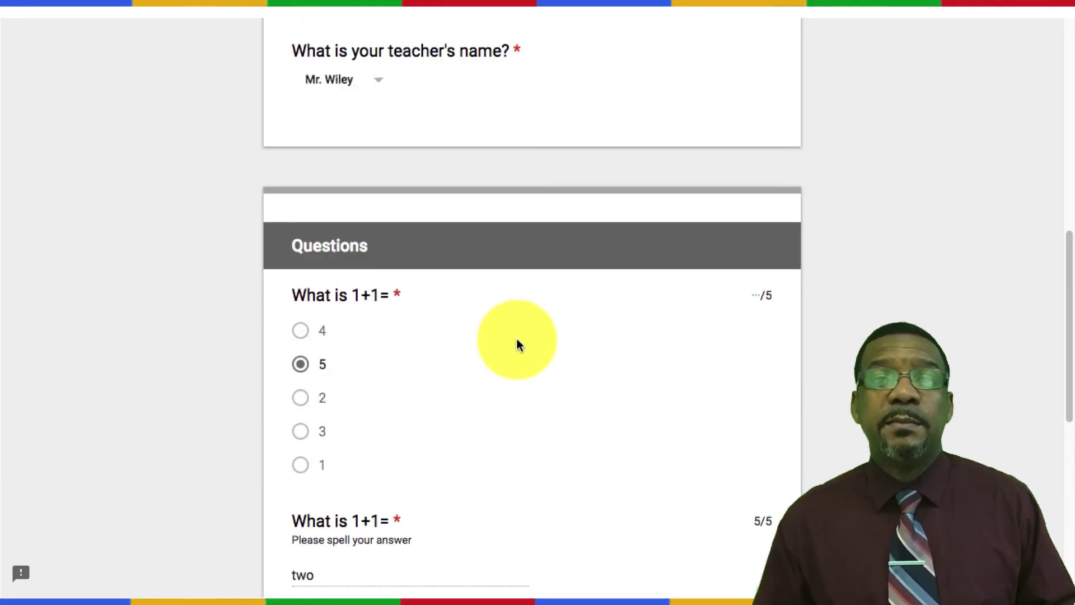
scroll(517, 338, up, 5)
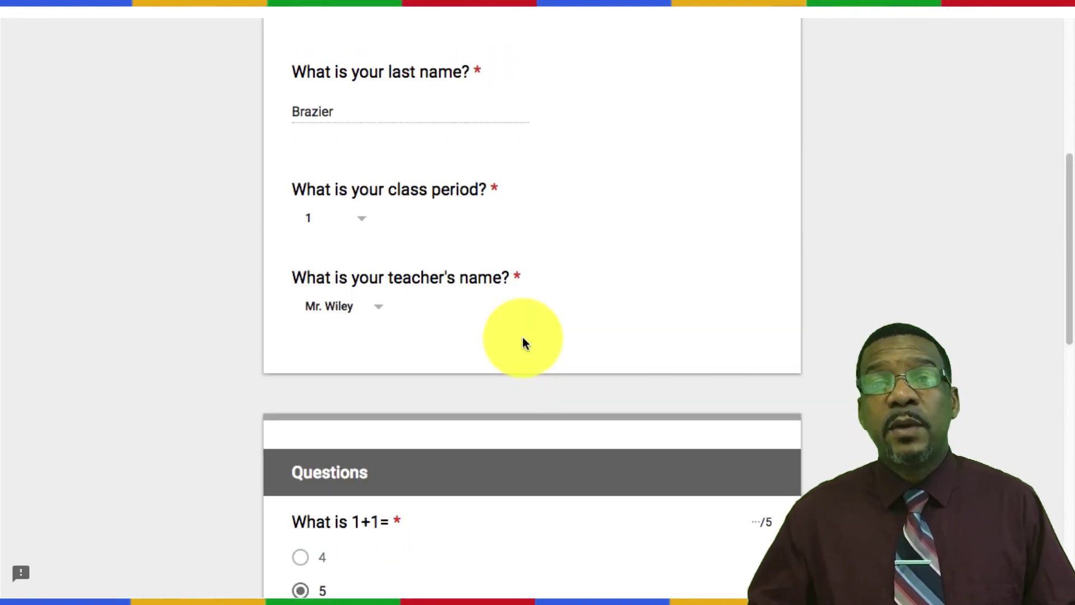